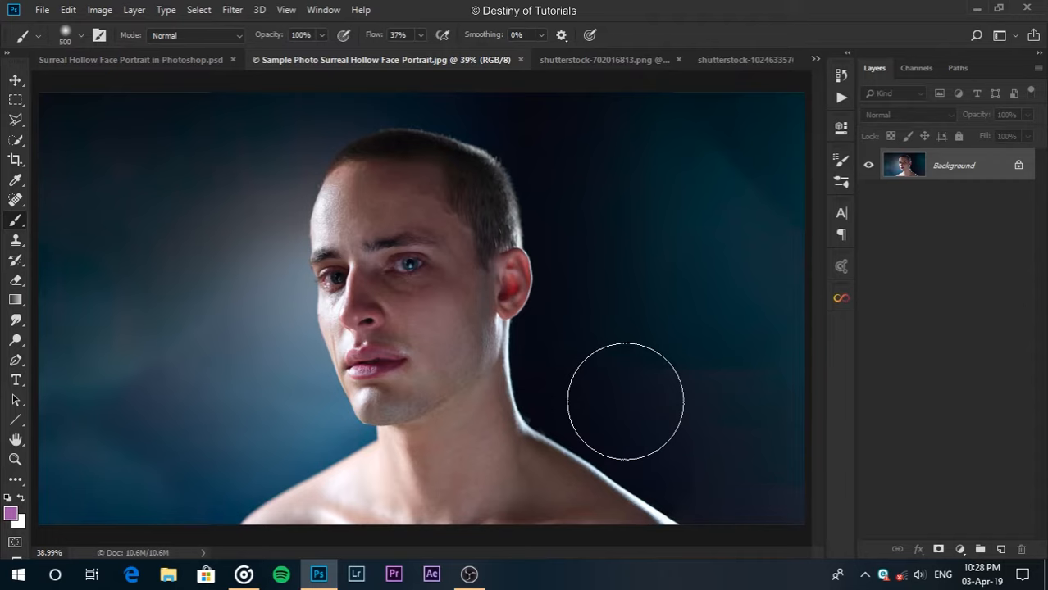
Start a Pen Tool path with its first anchor point on the edge of the man's chin
key(v)
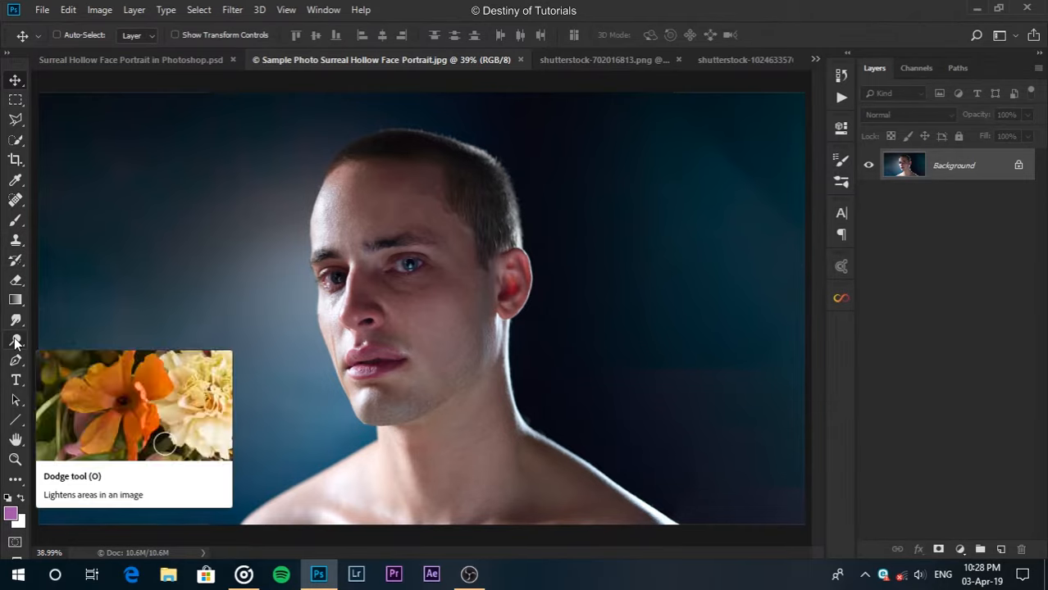
key(p)
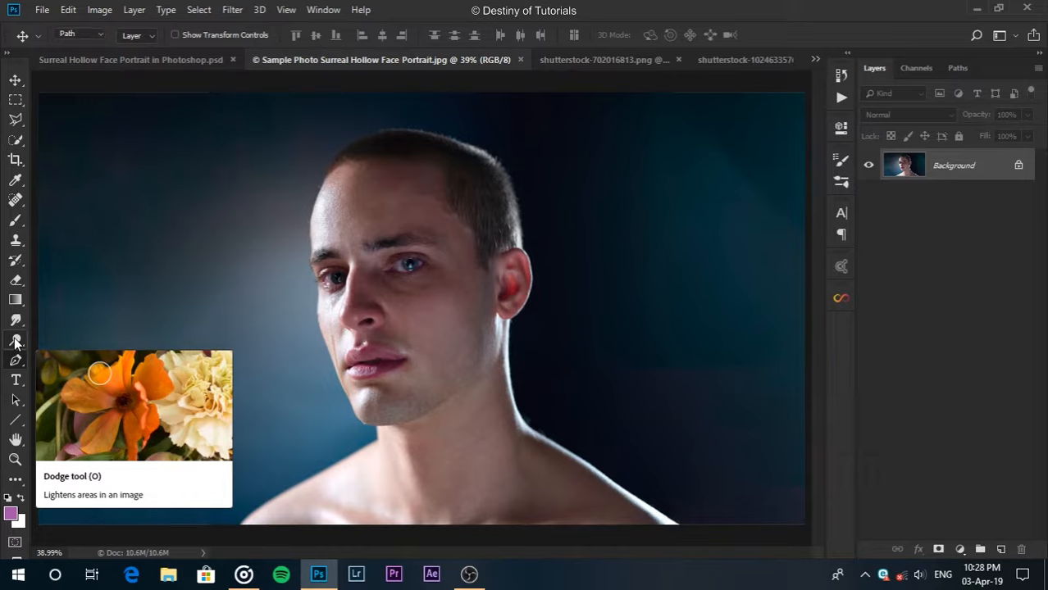
right_click(16, 361)
click(53, 361)
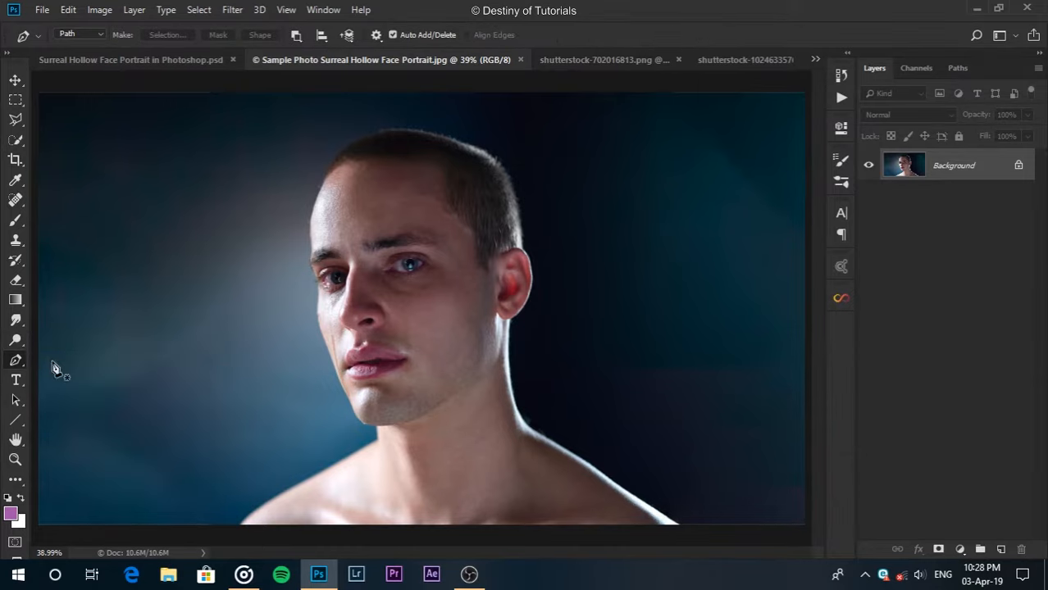
right_click(16, 362)
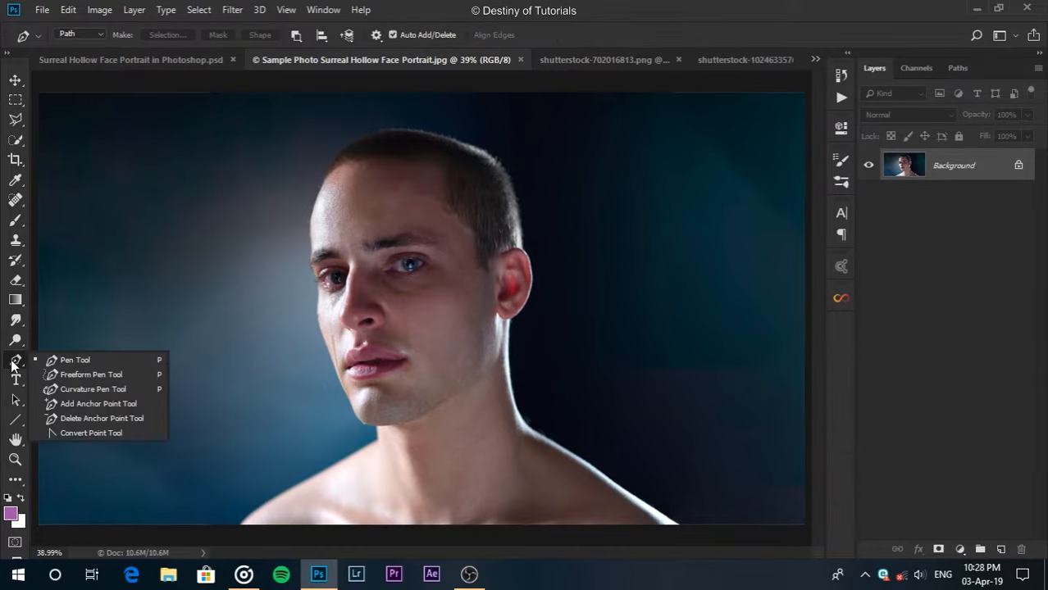
click(116, 359)
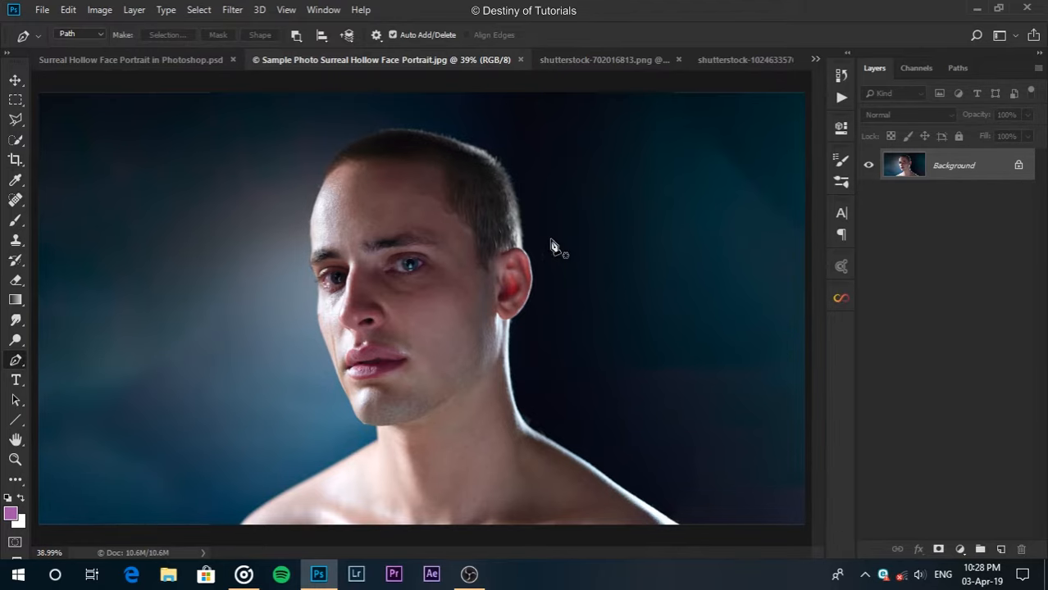
key(ctrl+plus)
key(ctrl+plus)
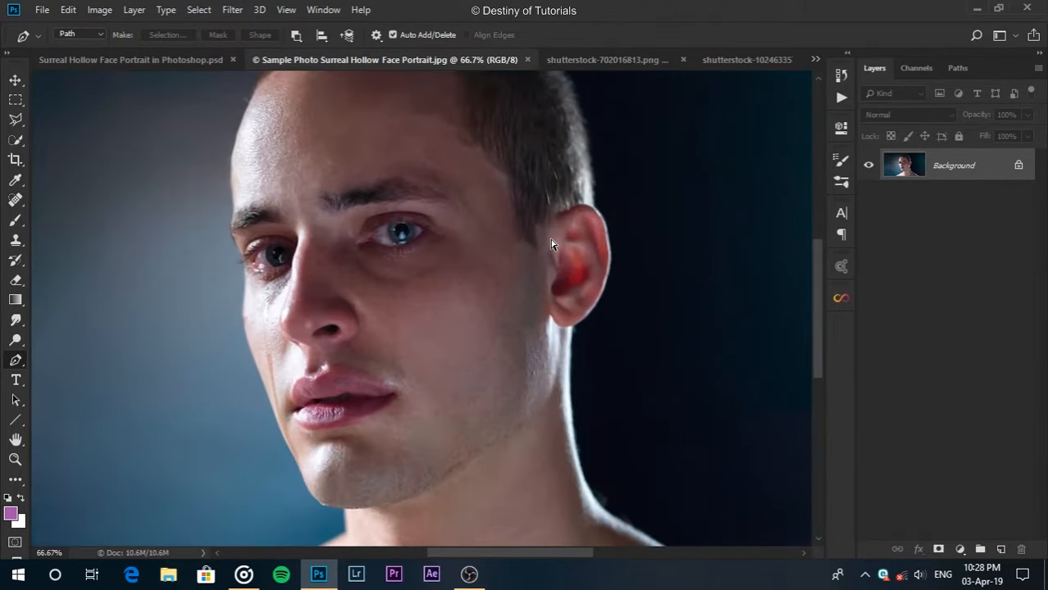
drag(468, 309, 562, 273)
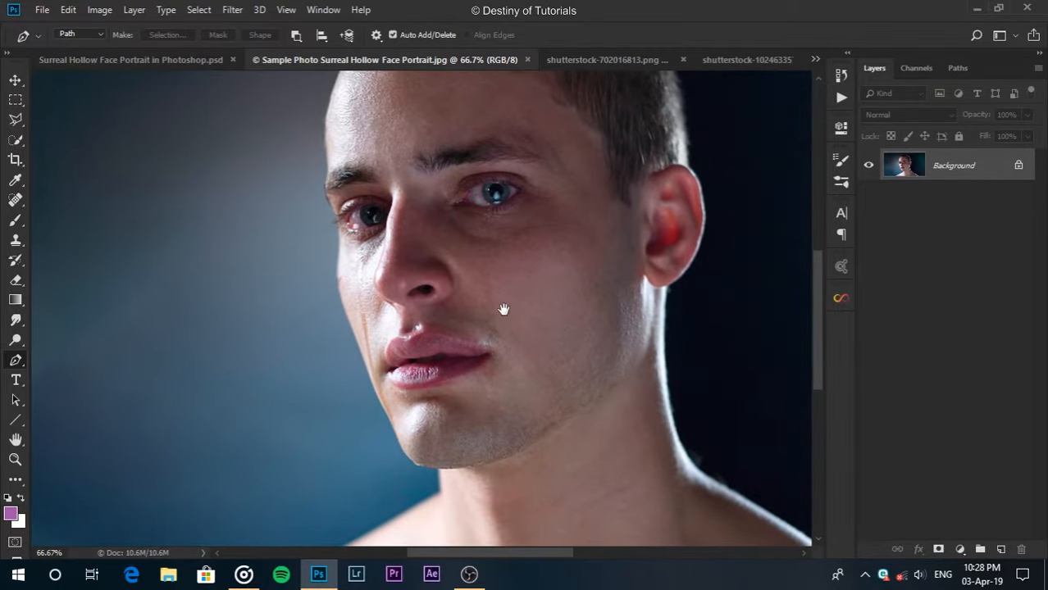
click(413, 454)
Trace the path from the chin up along the outer cheek, past the eye and eyebrow, to the side of the forehead
key(ctrl+plus)
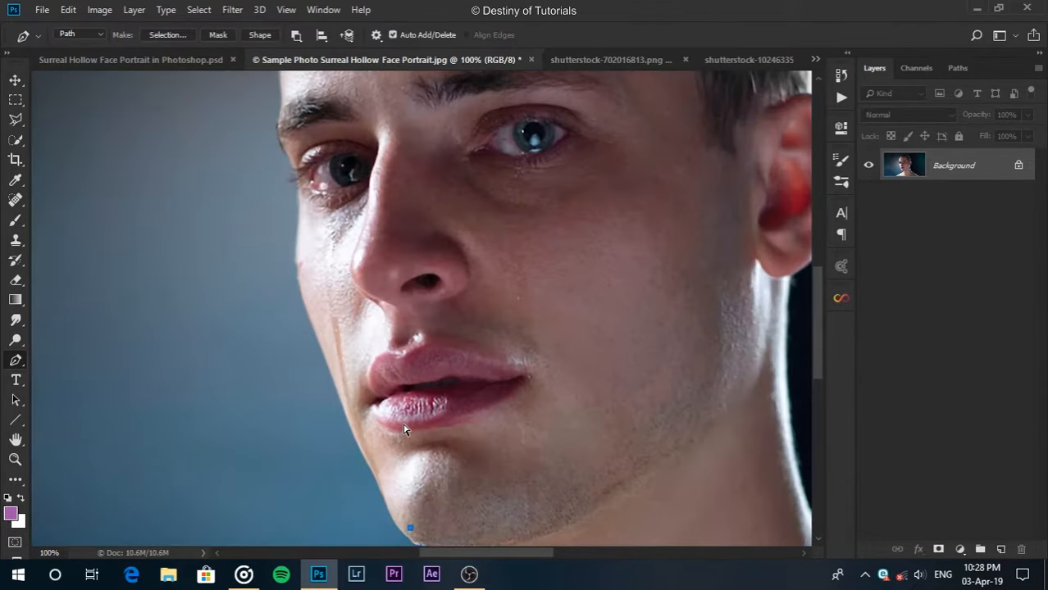
drag(405, 429, 409, 337)
drag(392, 389, 353, 296)
drag(313, 181, 306, 137)
drag(307, 137, 266, 332)
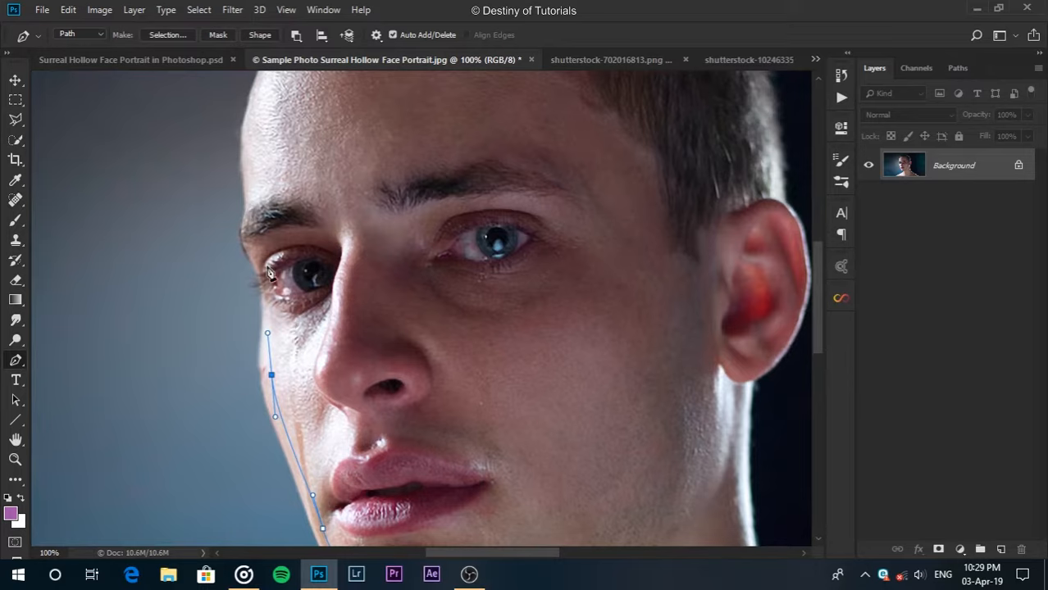
drag(264, 262, 243, 205)
drag(285, 154, 335, 286)
drag(302, 283, 292, 223)
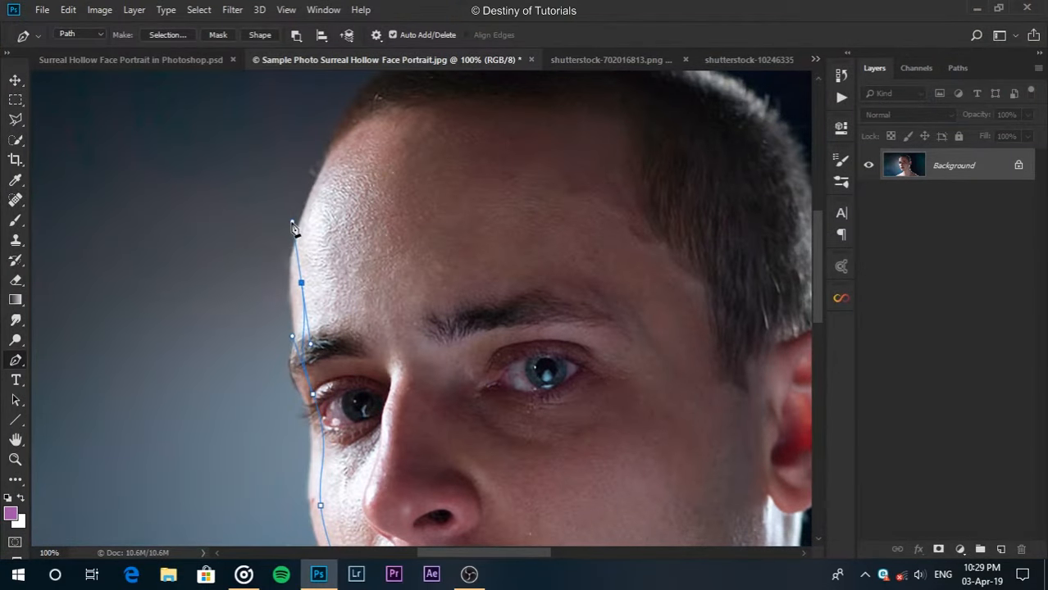
click(314, 213)
Curve the path across the upper forehead to the temple near the hairline and adjust that anchor's direction handles
drag(647, 266, 680, 473)
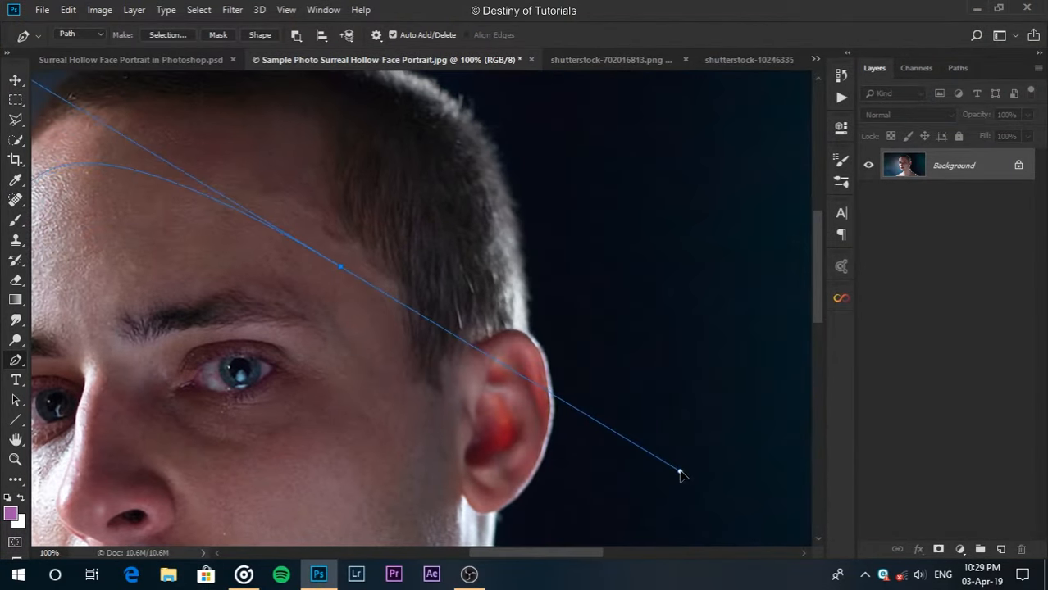
key(ctrl+minus)
drag(201, 217, 402, 222)
drag(343, 150, 369, 134)
drag(798, 425, 621, 346)
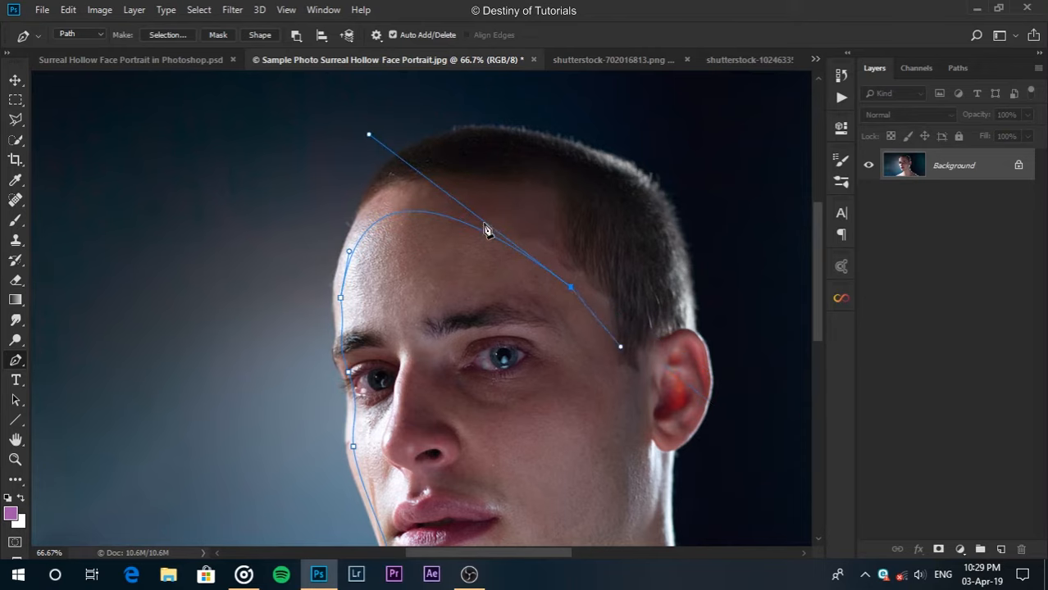
drag(368, 134, 388, 148)
Continue the path down the cheek to the jaw and close it at the starting point on the chin
drag(579, 438, 563, 240)
drag(591, 343, 560, 378)
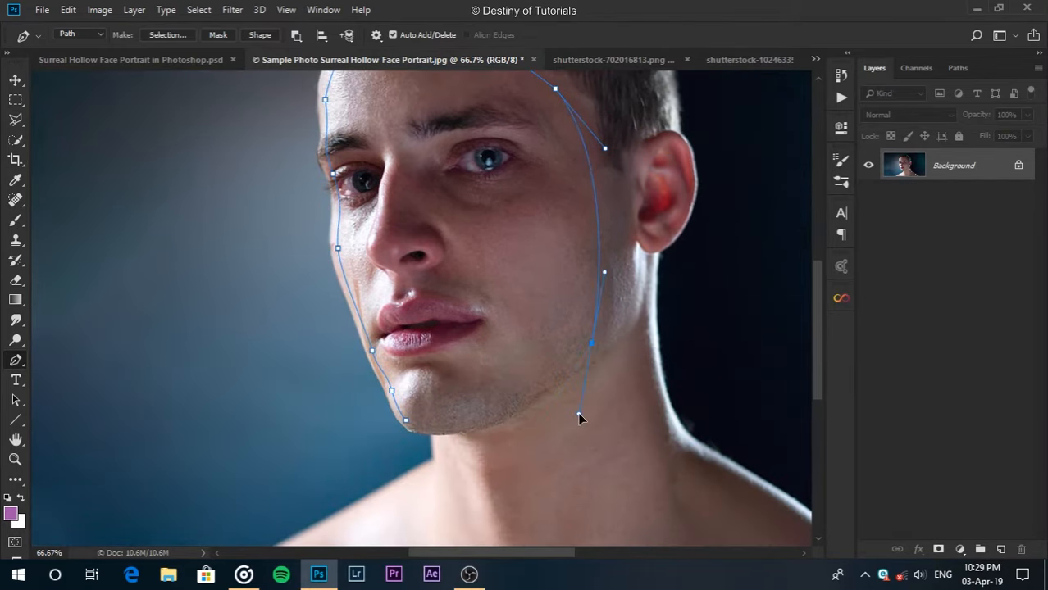
drag(406, 422, 327, 393)
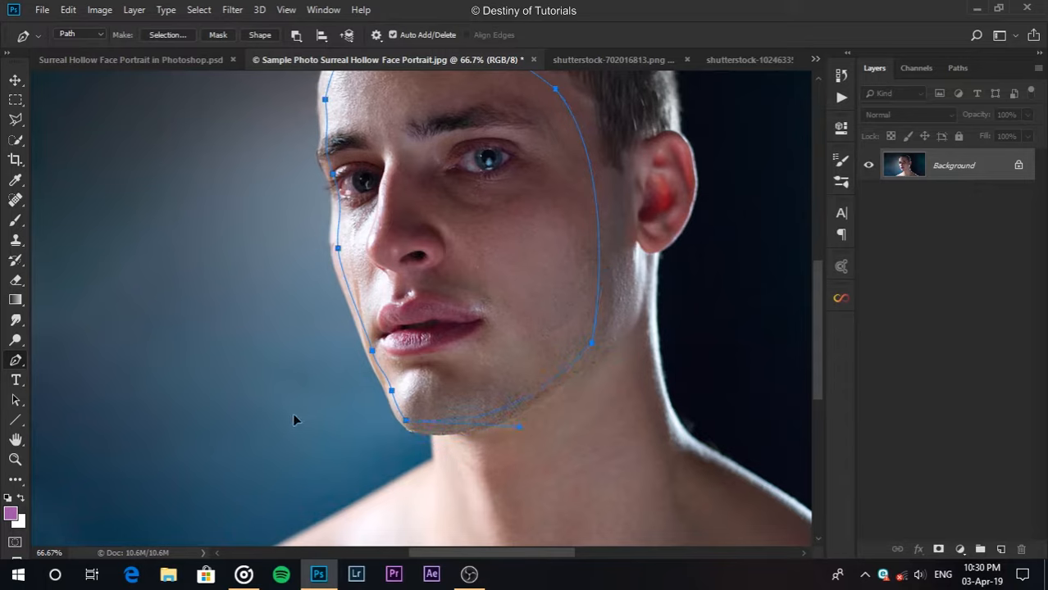
drag(333, 396, 329, 391)
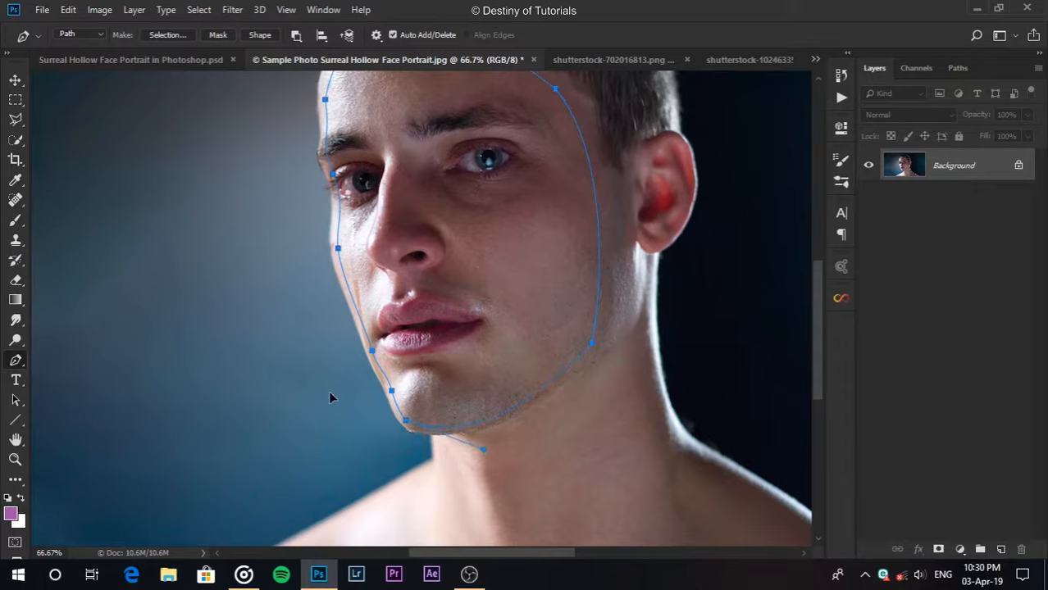
Remove the anchor point at the jaw and adjust the chin and temple handles so one smooth curve follows the face
click(592, 344)
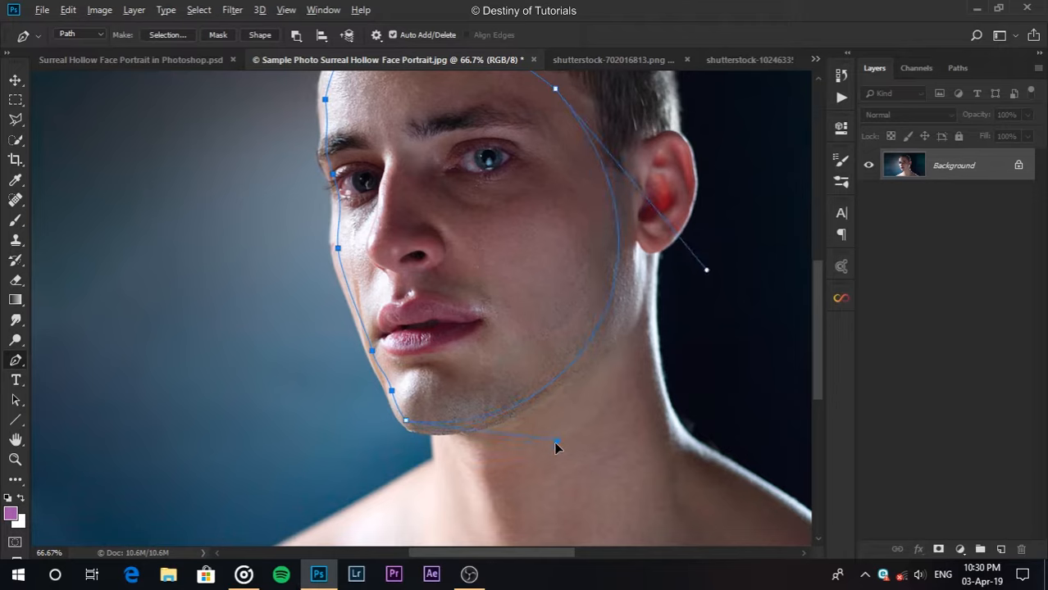
drag(552, 448, 548, 453)
drag(705, 271, 676, 263)
Convert the face path into a new selection with 0 pixels feather and copy the selected face to a new layer
drag(571, 295, 623, 384)
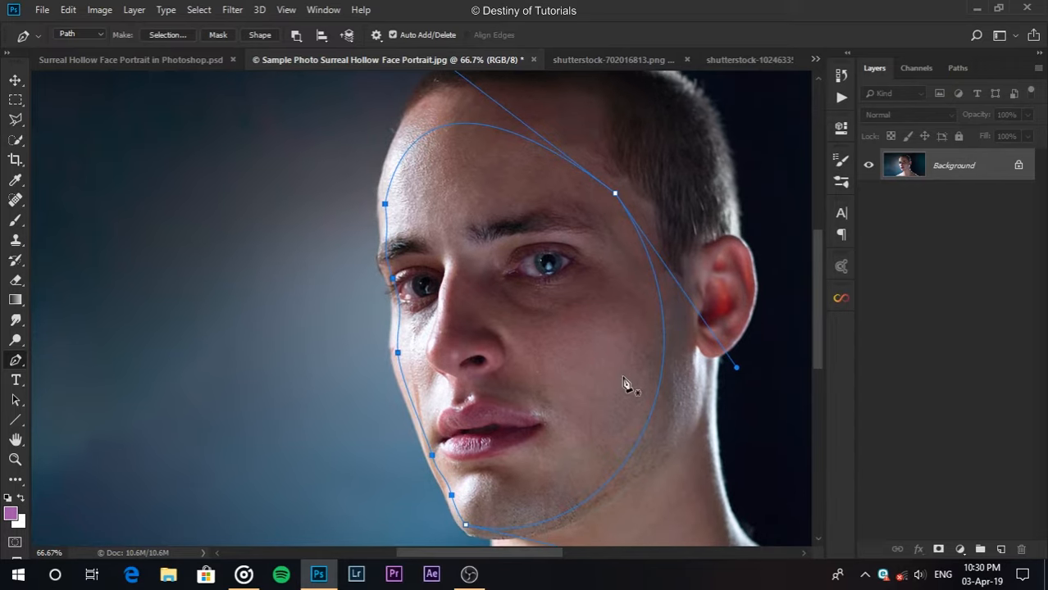
right_click(543, 250)
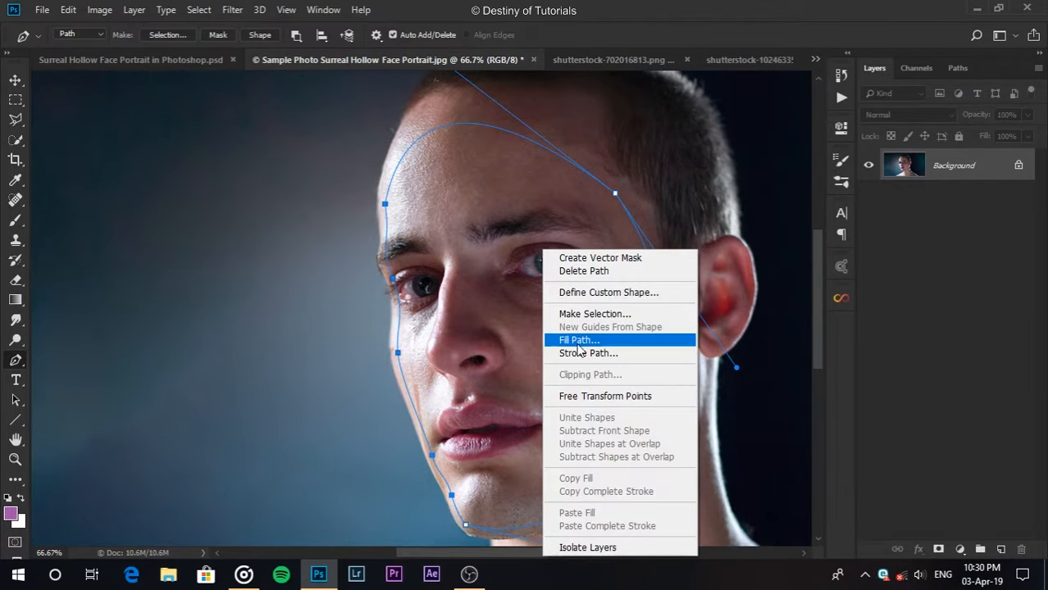
click(594, 314)
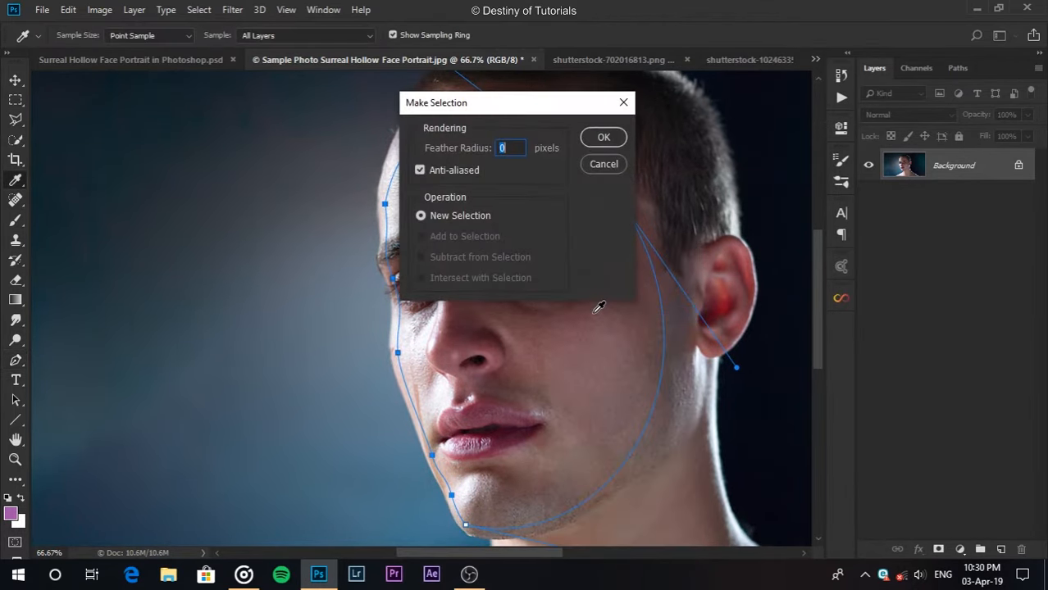
click(592, 138)
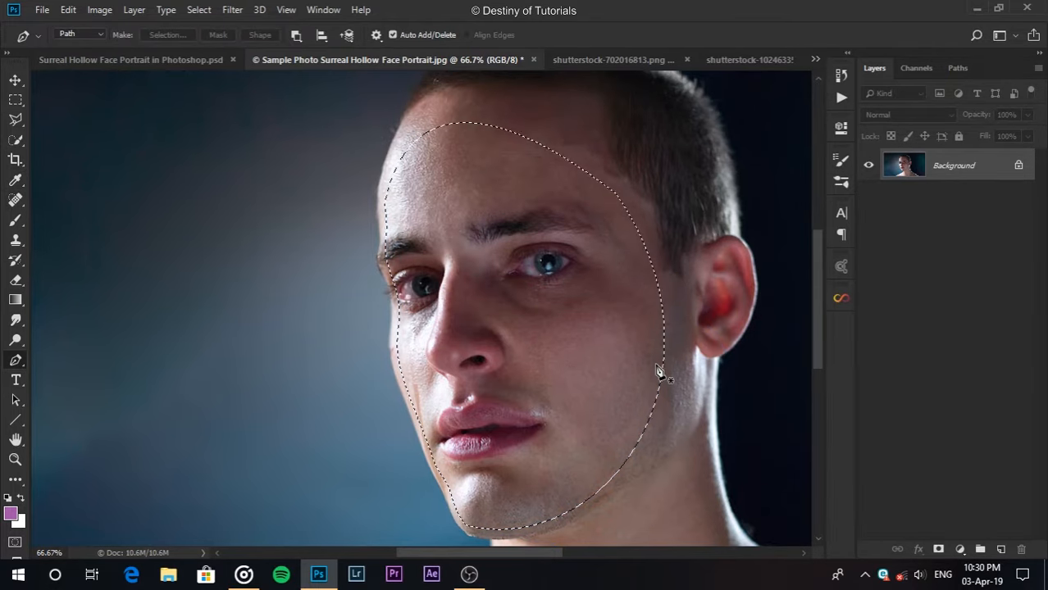
key(ctrl+0)
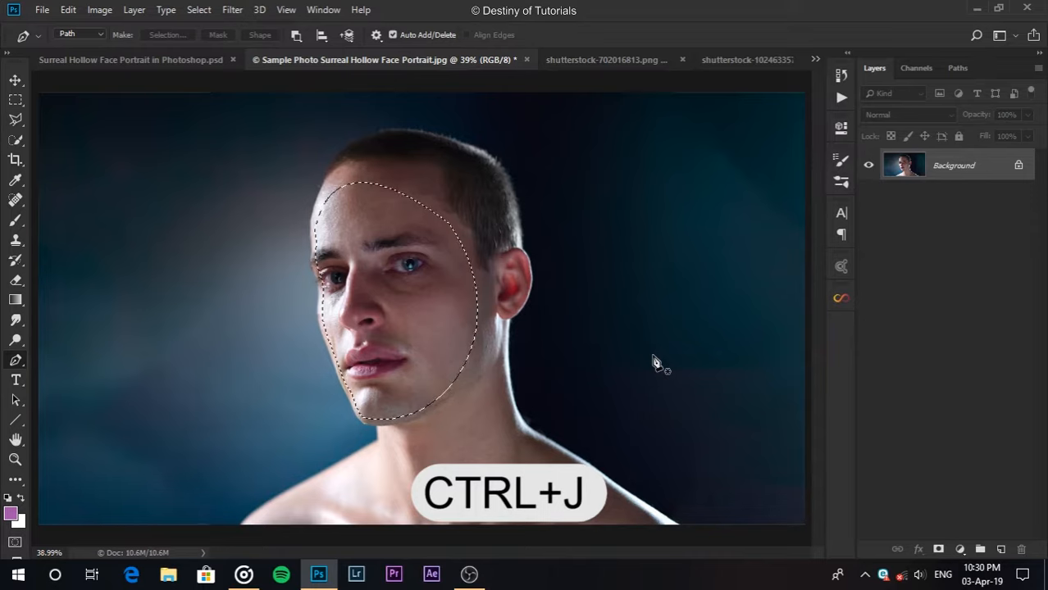
key(ctrl+j)
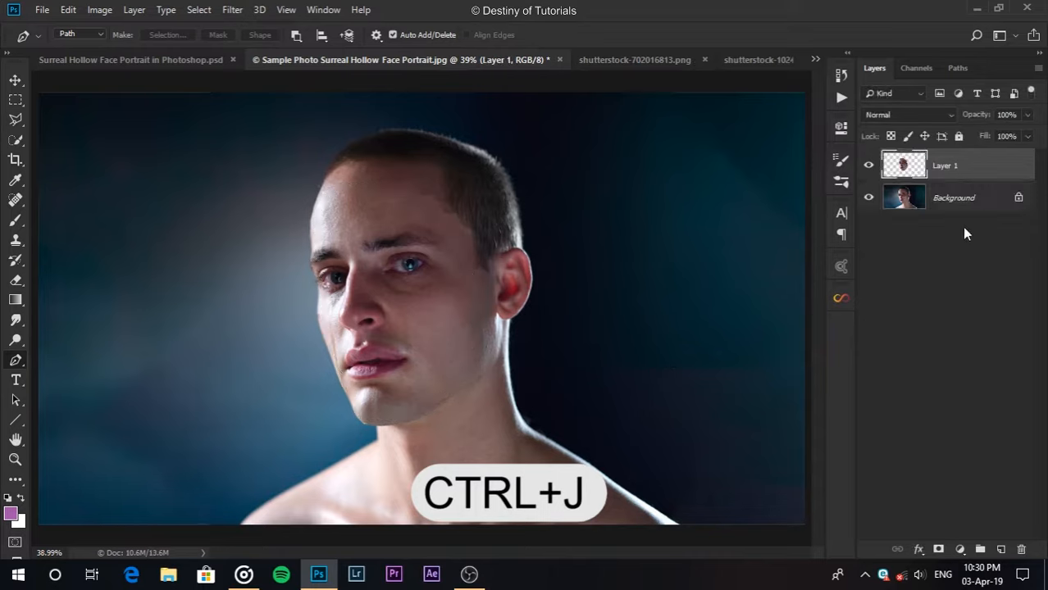
Toggle the Background layer's visibility to inspect the extracted face on its own layer
click(967, 199)
click(971, 166)
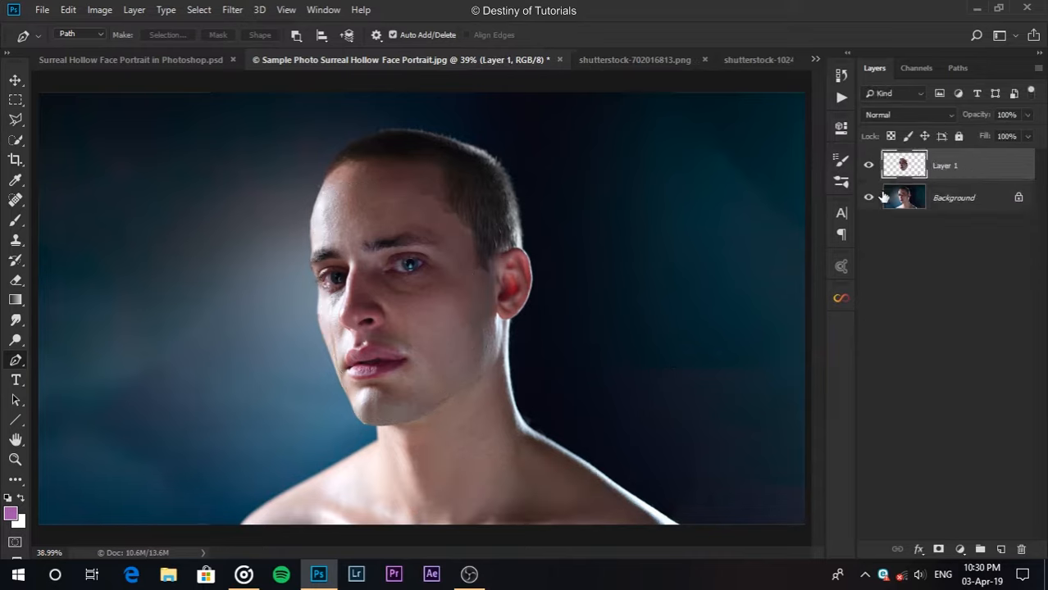
click(869, 197)
click(870, 198)
click(870, 198)
click(869, 198)
Copy the galaxy picture from shutterstock-1024633576.png into the portrait document, placed over the face
click(658, 59)
click(662, 59)
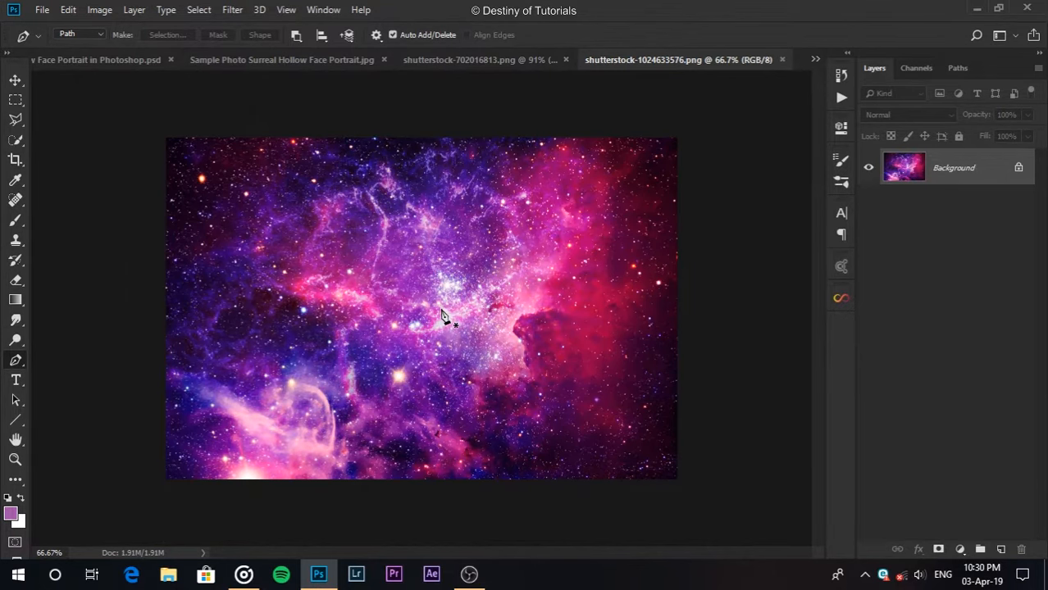
key(v)
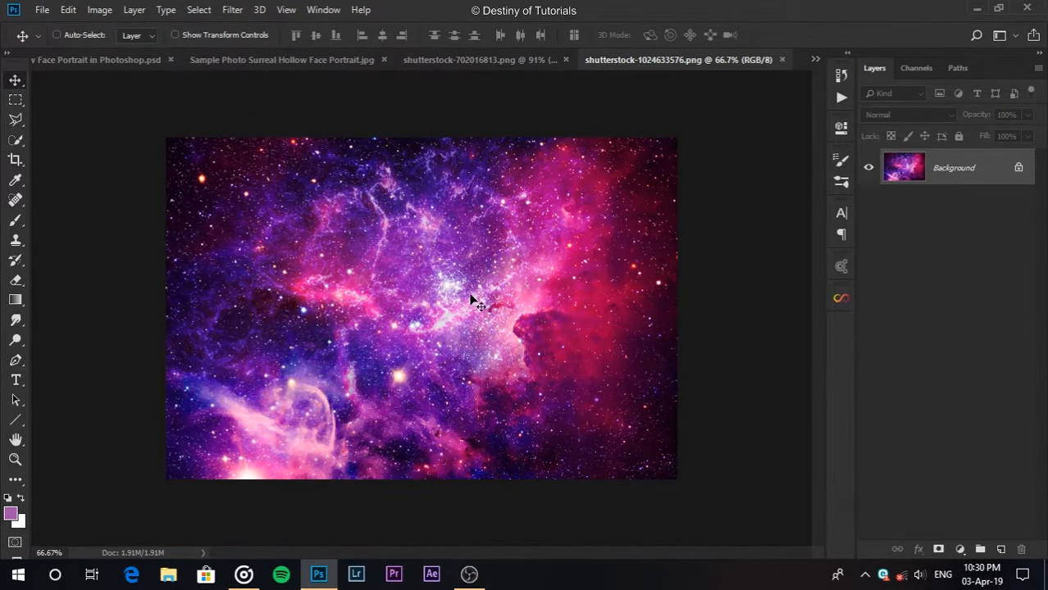
drag(414, 313, 390, 279)
Rotate the galaxy layer by -90 degrees with Free Transform and move it up over the head
key(ctrl+t)
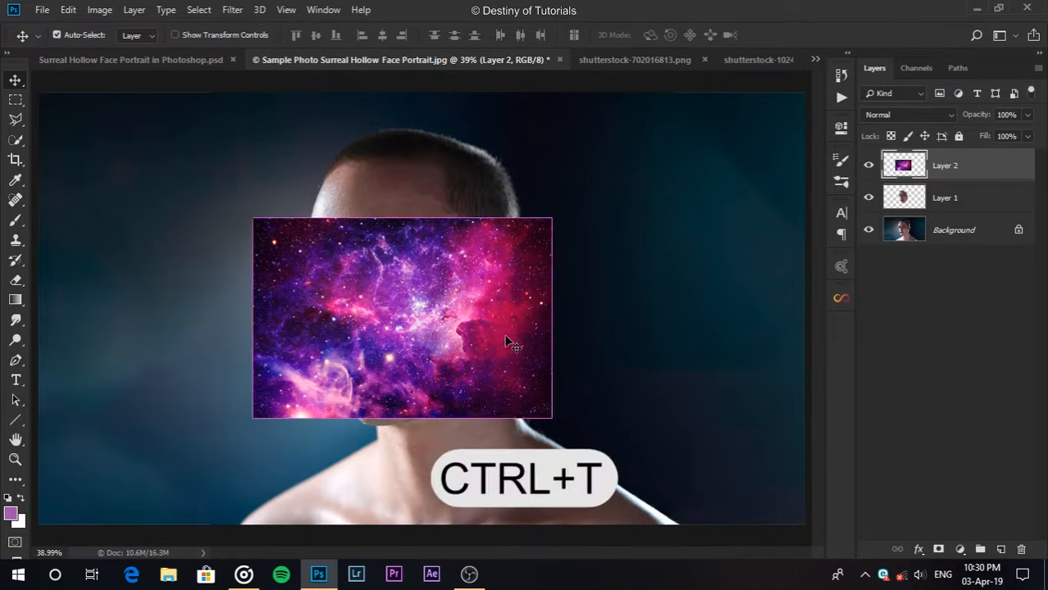
drag(568, 423, 487, 174)
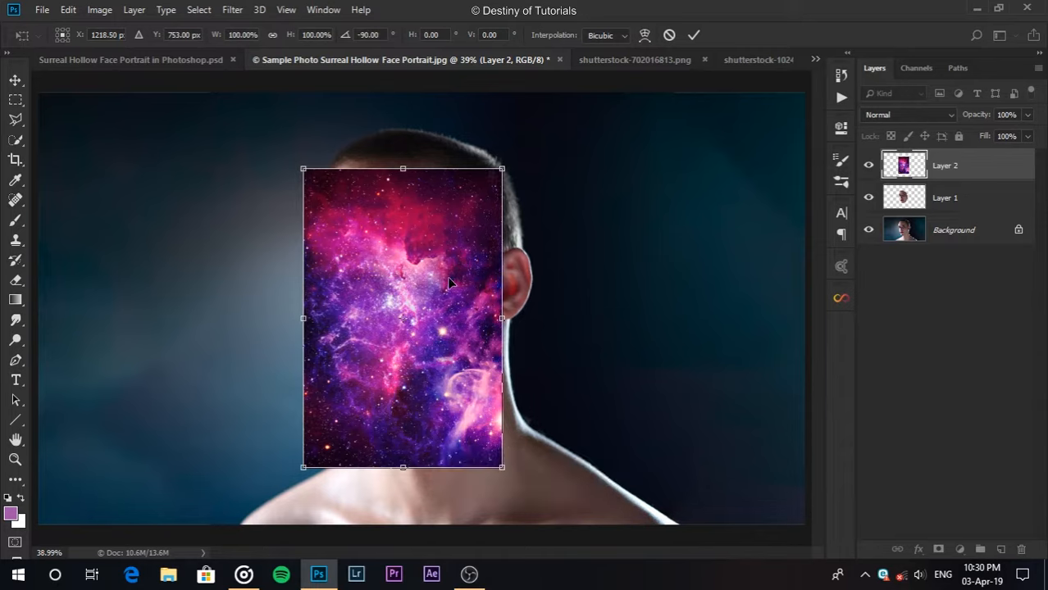
drag(444, 282, 447, 246)
Apply a Perspective transform that makes the galaxy image taller on the ear side, and shift it slightly towards the ear
right_click(446, 246)
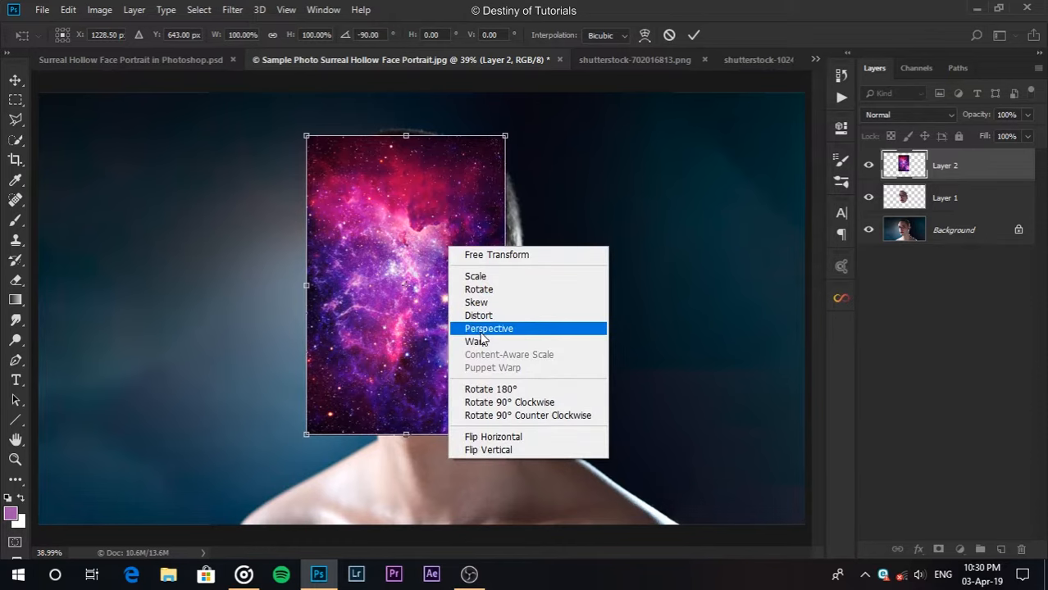
click(484, 329)
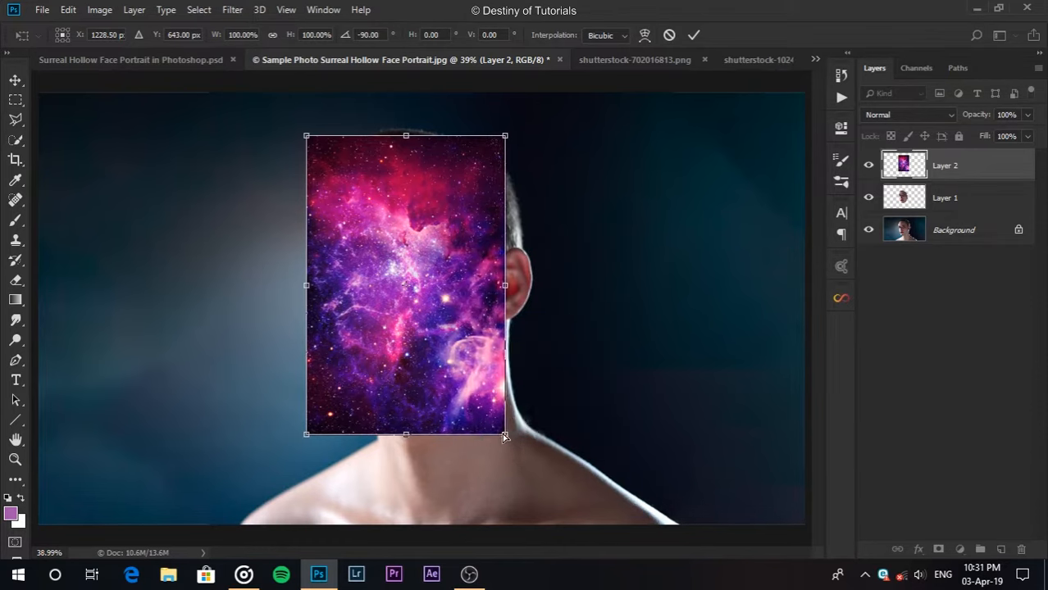
drag(504, 435, 505, 470)
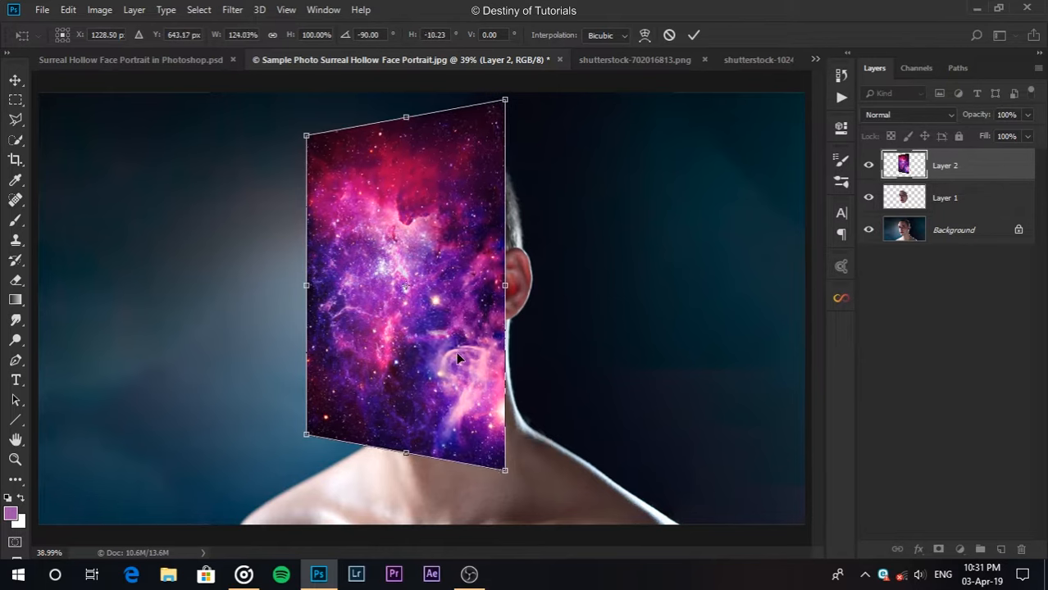
drag(459, 358, 467, 362)
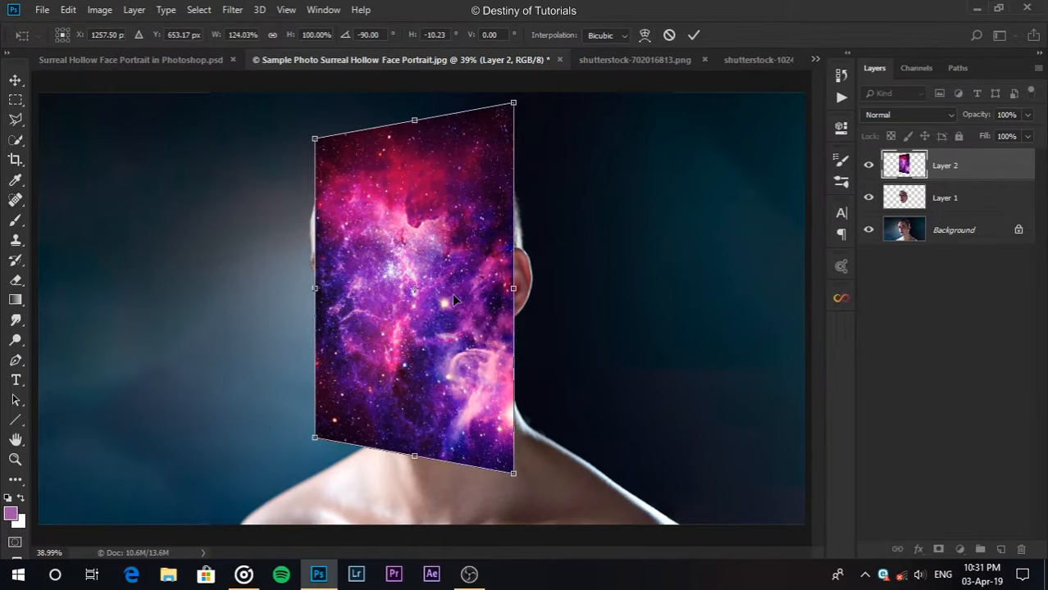
Enlarge the galaxy image to 139.65% width and 112.59% height, center it over the head and apply the transform
right_click(455, 301)
click(461, 321)
drag(513, 473, 530, 495)
drag(467, 355, 468, 369)
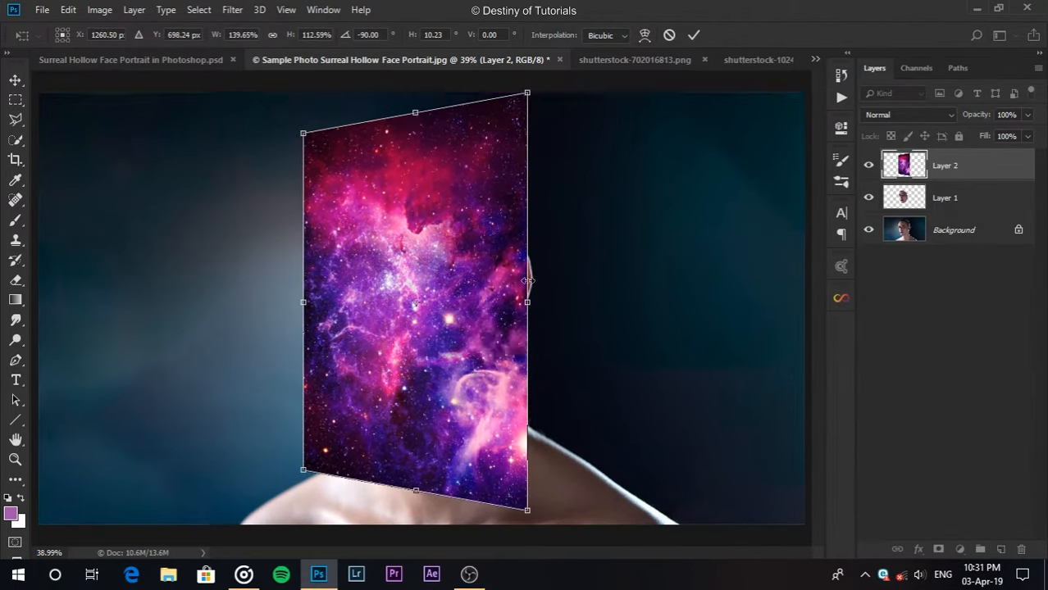
click(693, 36)
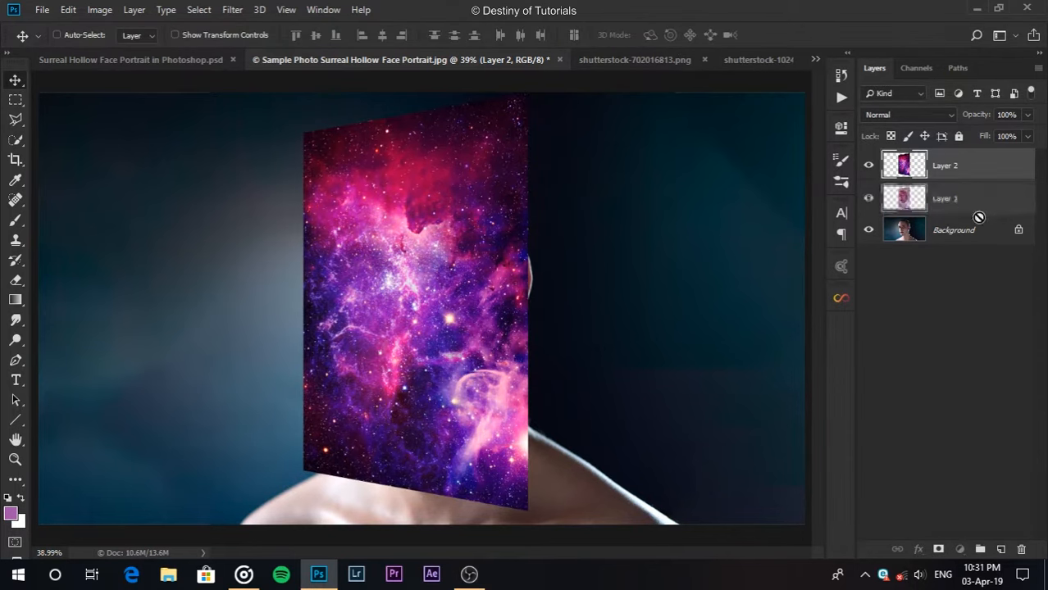
Unlock the Background layer and move the galaxy layer to the bottom of the layer stack
click(1017, 232)
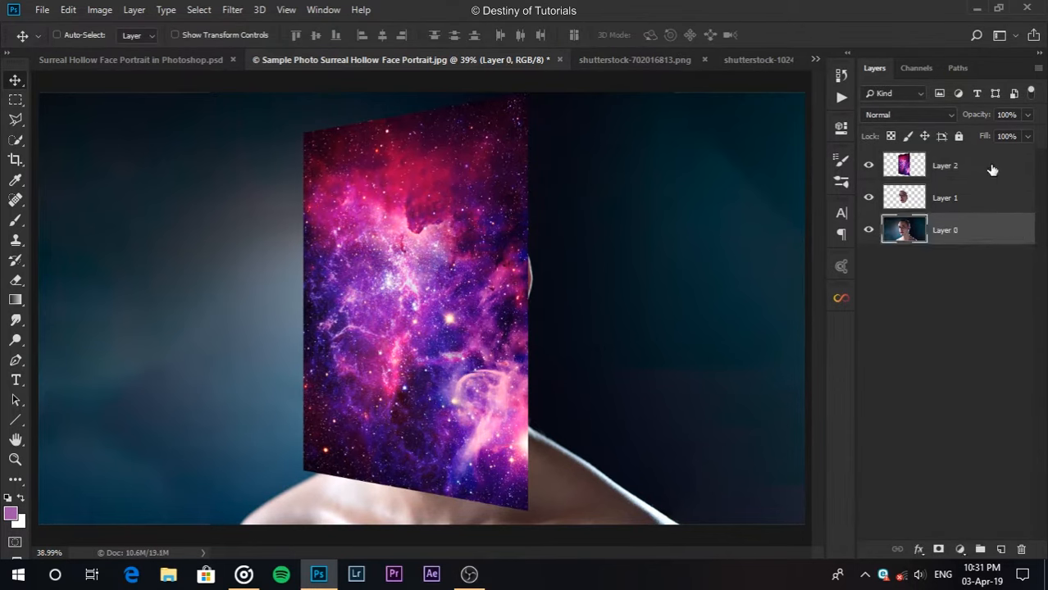
drag(992, 170, 894, 238)
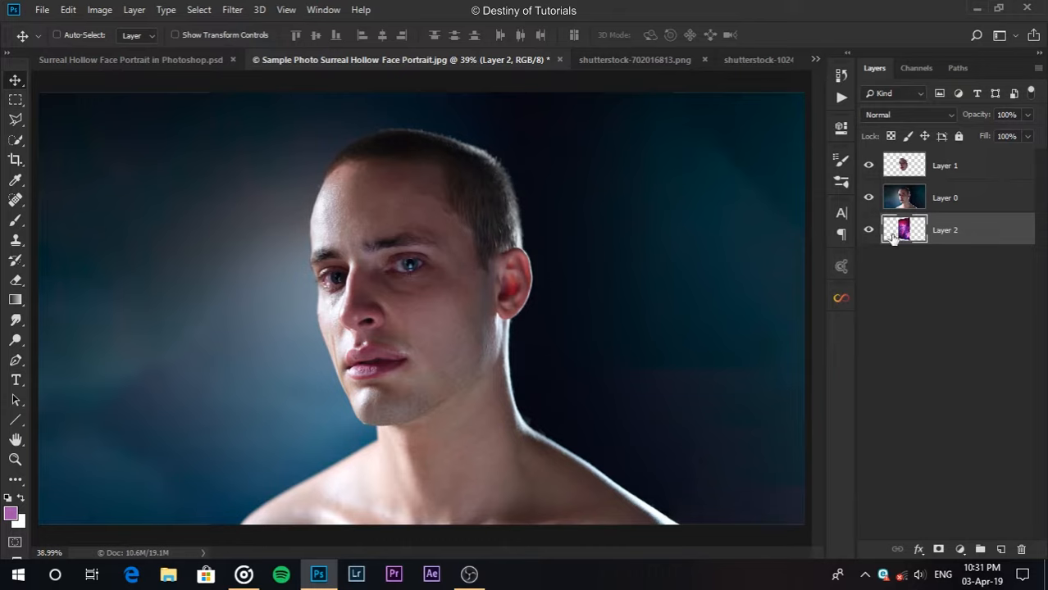
Load the cut-out face of Layer 1 as a selection, add it as a mask to Layer 0 and invert the mask
click(913, 170)
click(918, 197)
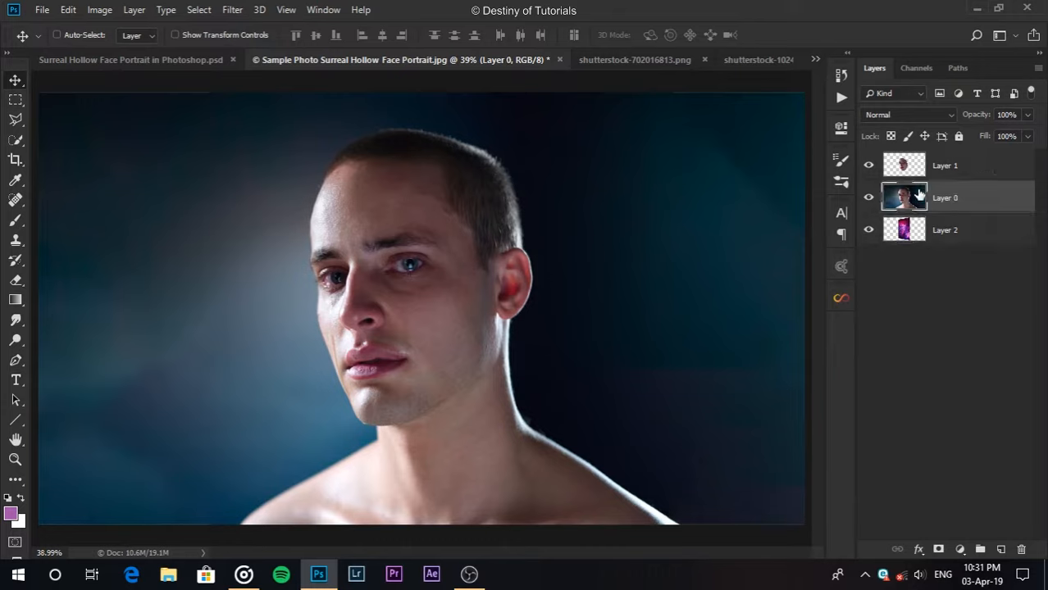
ctrl+click(906, 168)
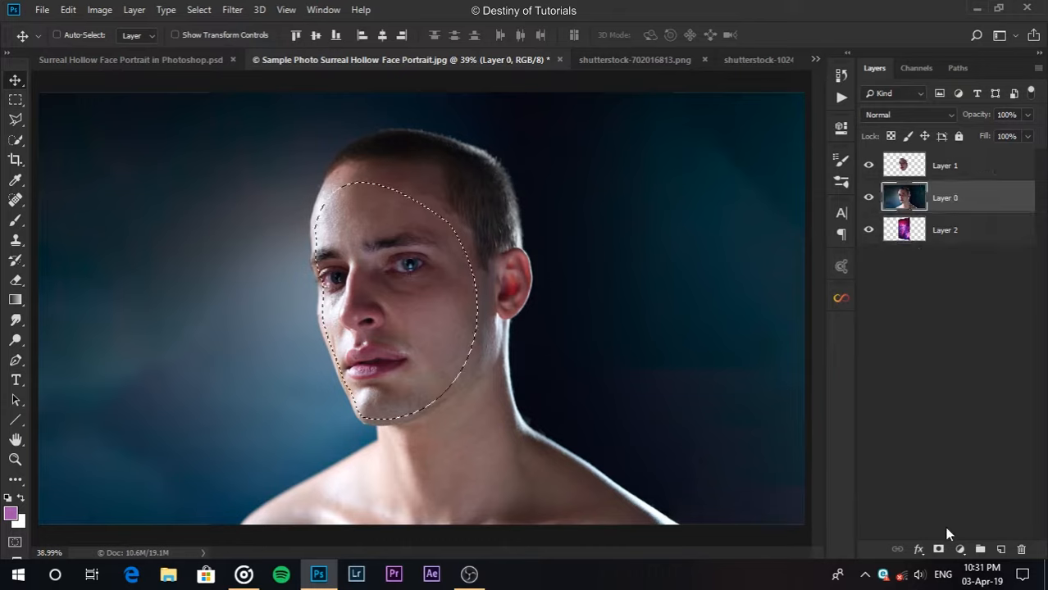
click(939, 549)
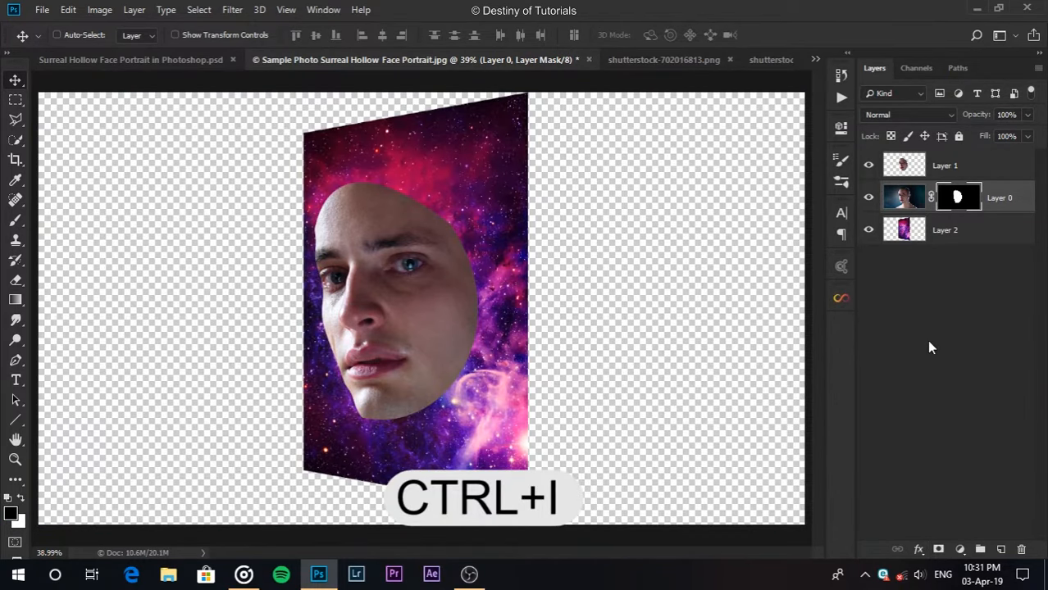
key(ctrl+i)
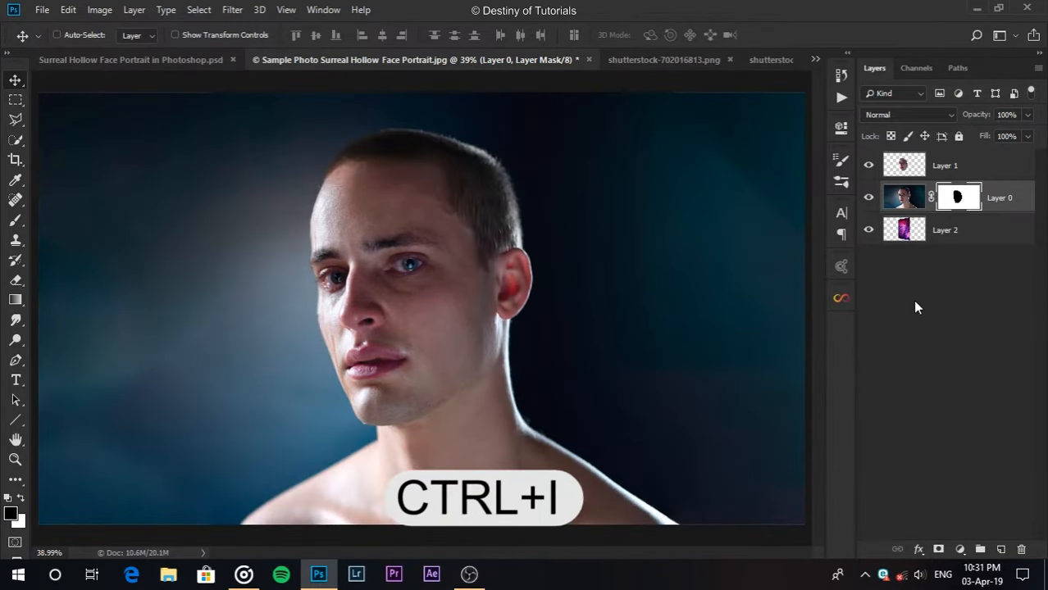
Toggle the visibility of the cut-out face on Layer 1 to preview the hole, and set that layer's fill to 0%
click(869, 164)
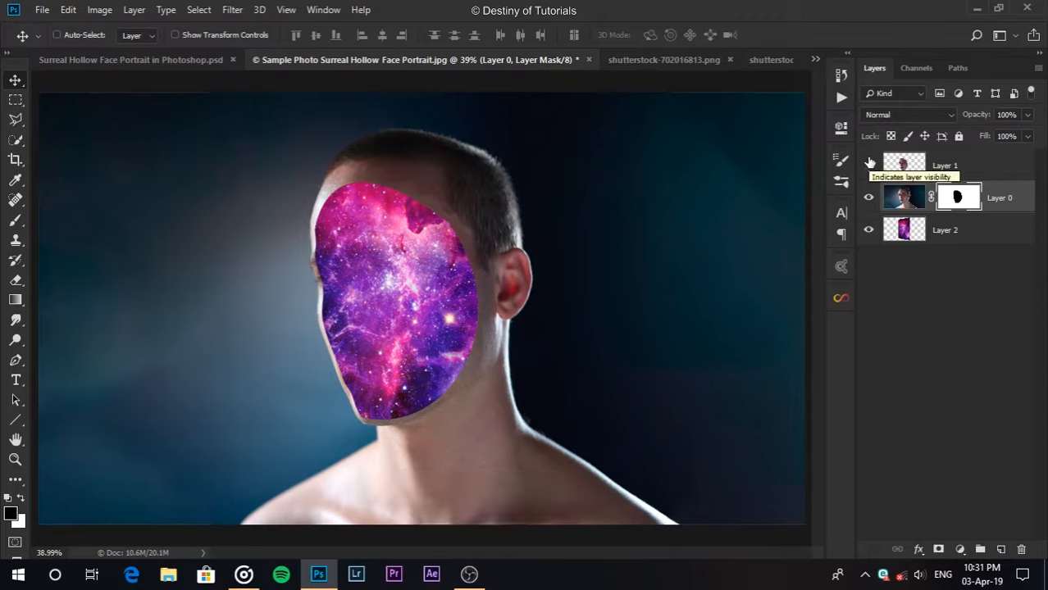
click(869, 163)
click(869, 164)
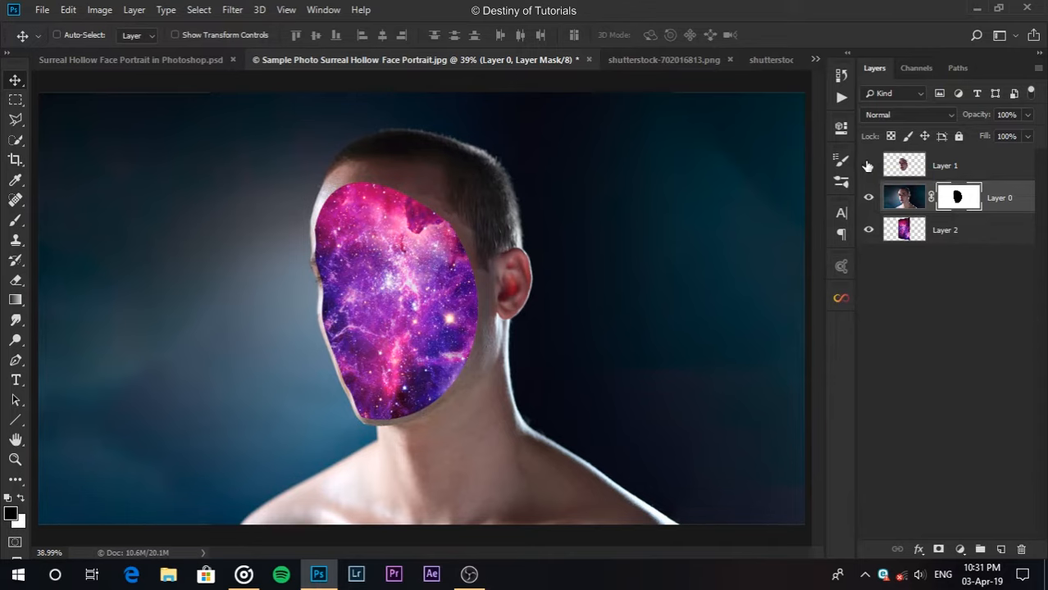
click(926, 168)
click(868, 165)
key(shift+0)
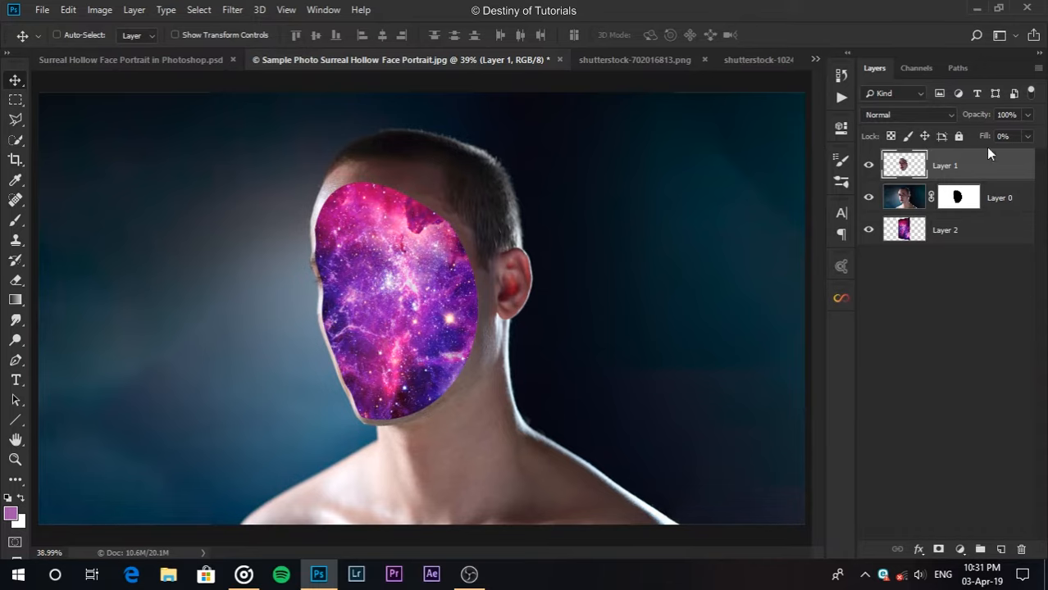
Create a new layer directly above the galaxy layer and name it Shadow
click(921, 233)
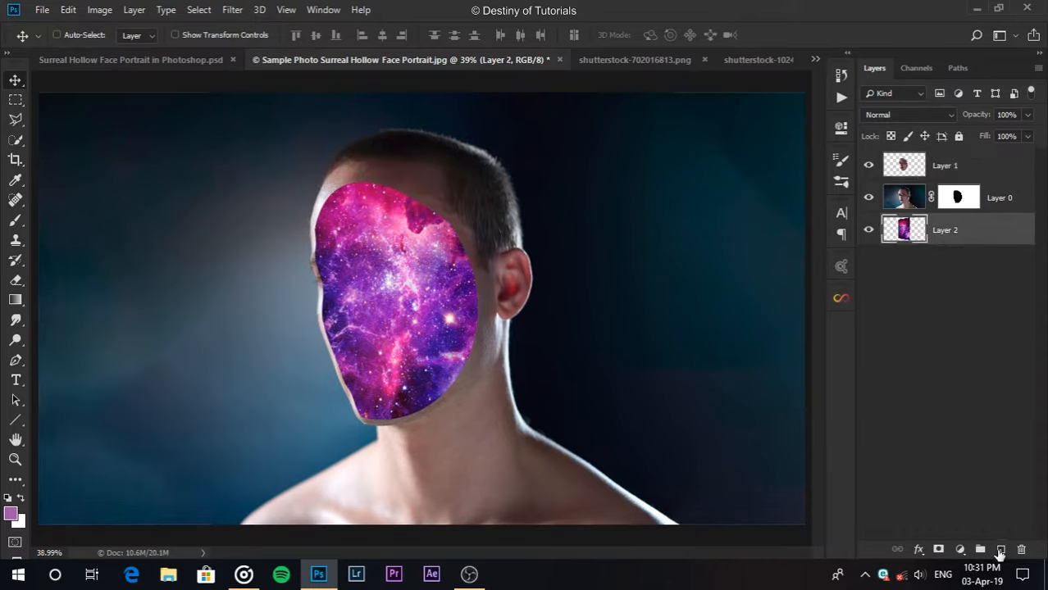
click(999, 550)
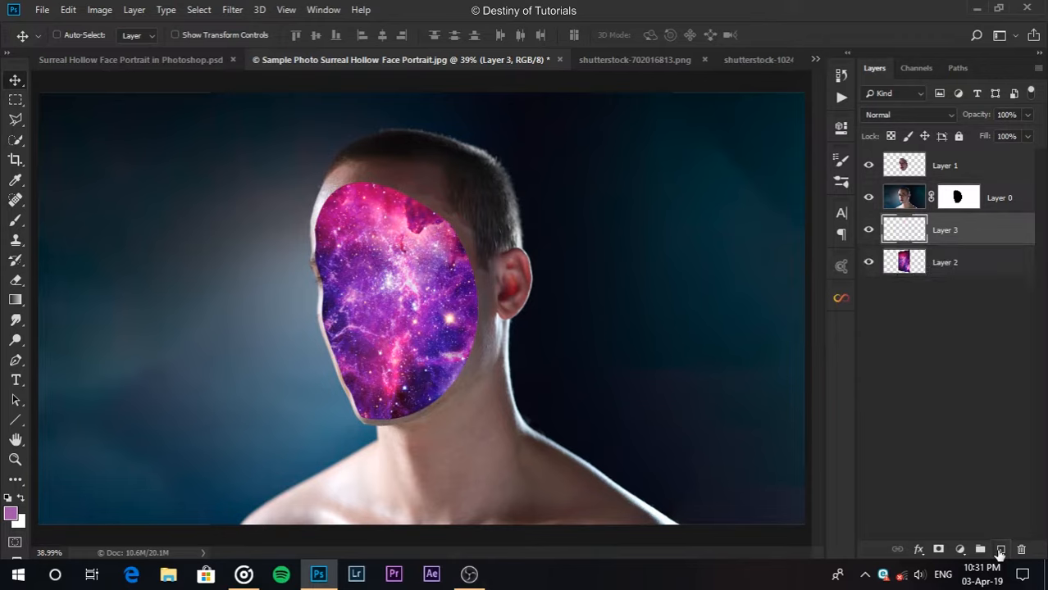
double_click(946, 231)
text(Shadow)
key(Return)
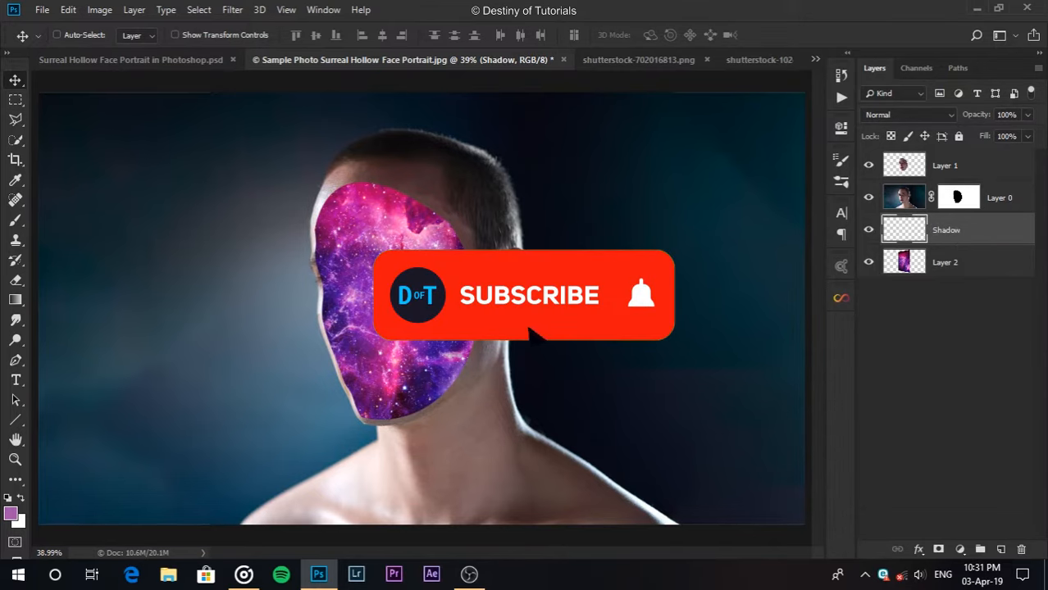
Set up the Brush tool with the Soft Round tip and 100% flow
key(b)
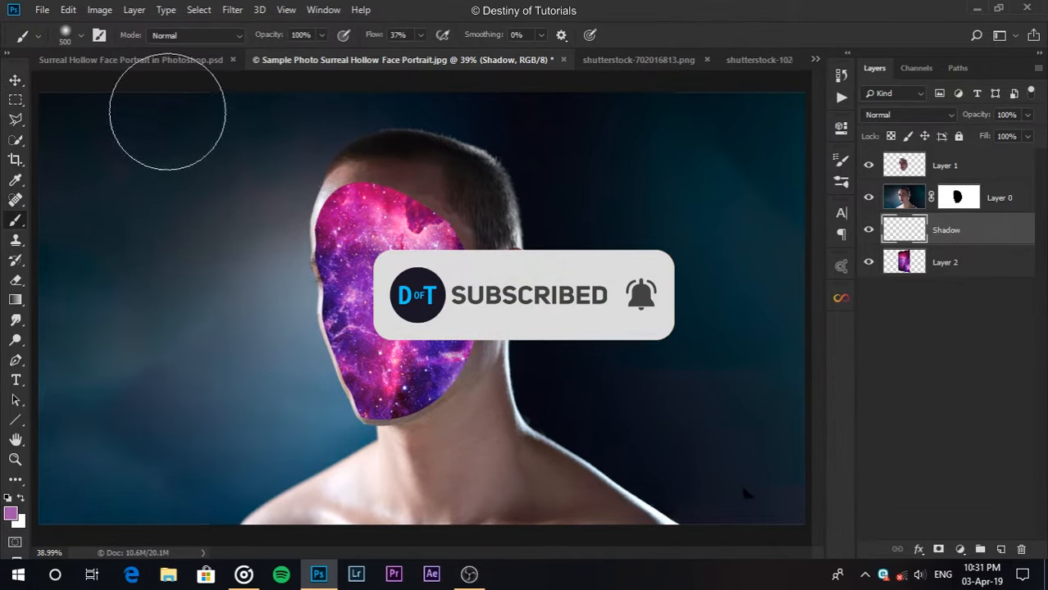
click(82, 35)
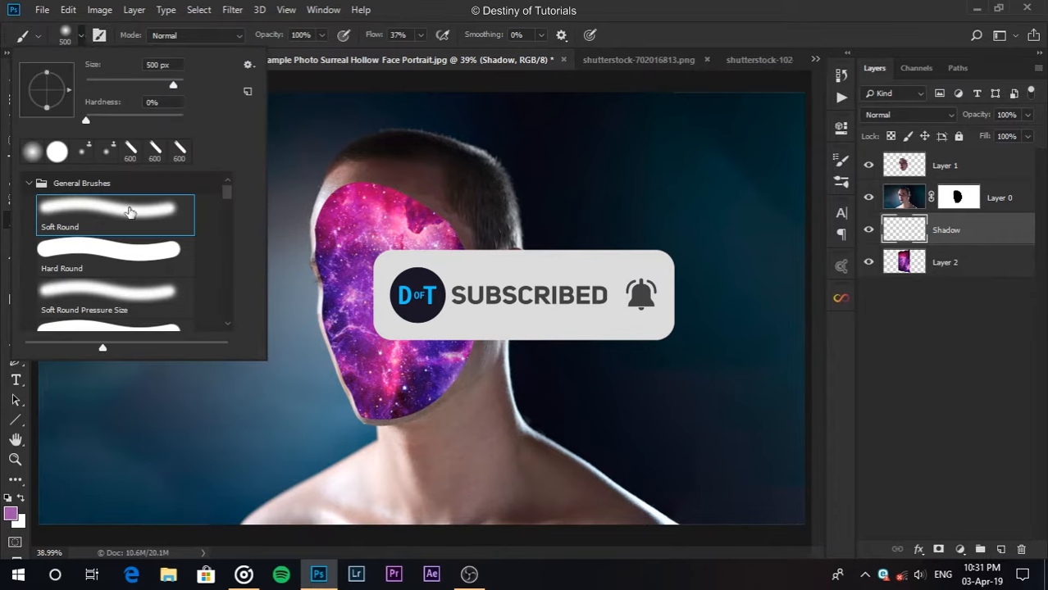
click(123, 219)
click(417, 33)
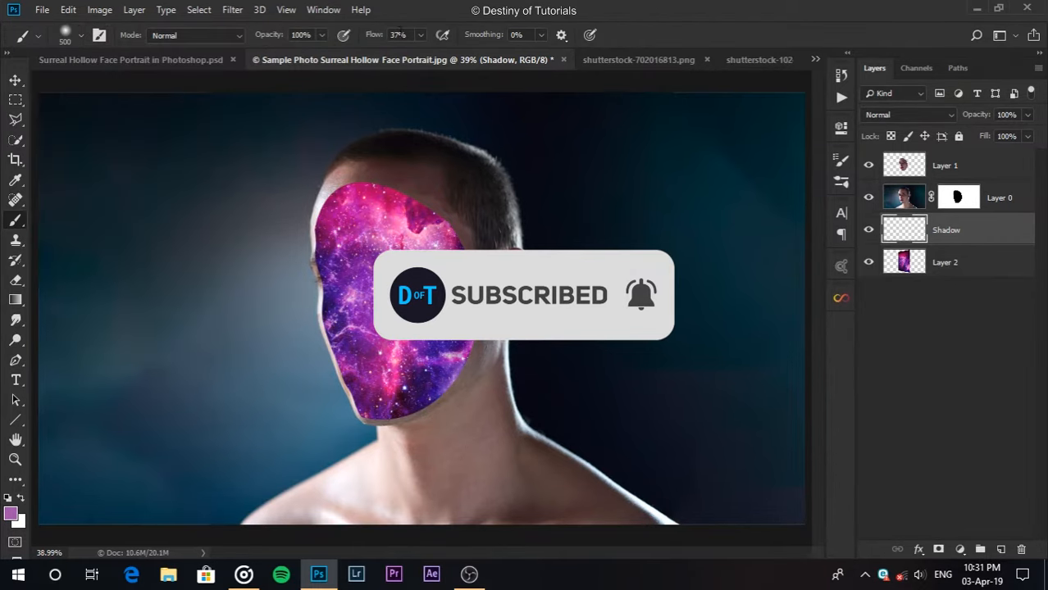
drag(374, 38, 730, 38)
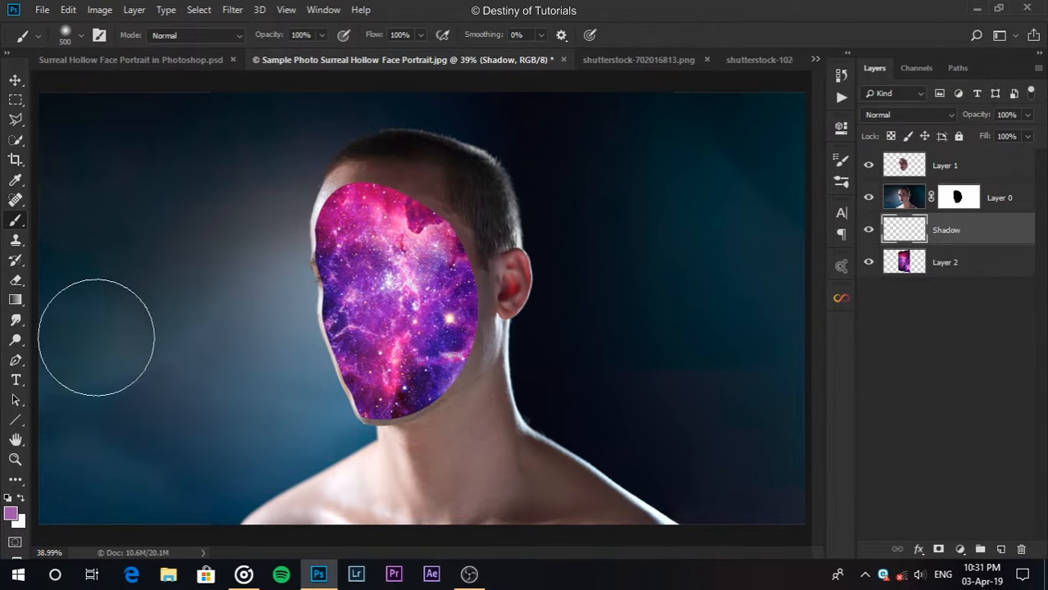
Set the foreground color to black, 000000
click(10, 514)
text(000000)
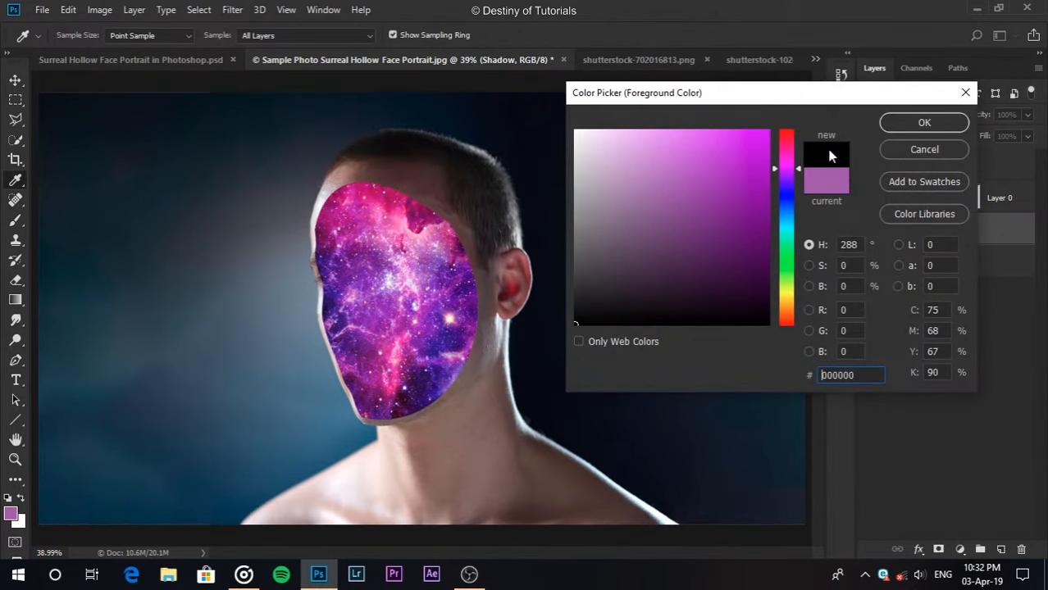
click(921, 123)
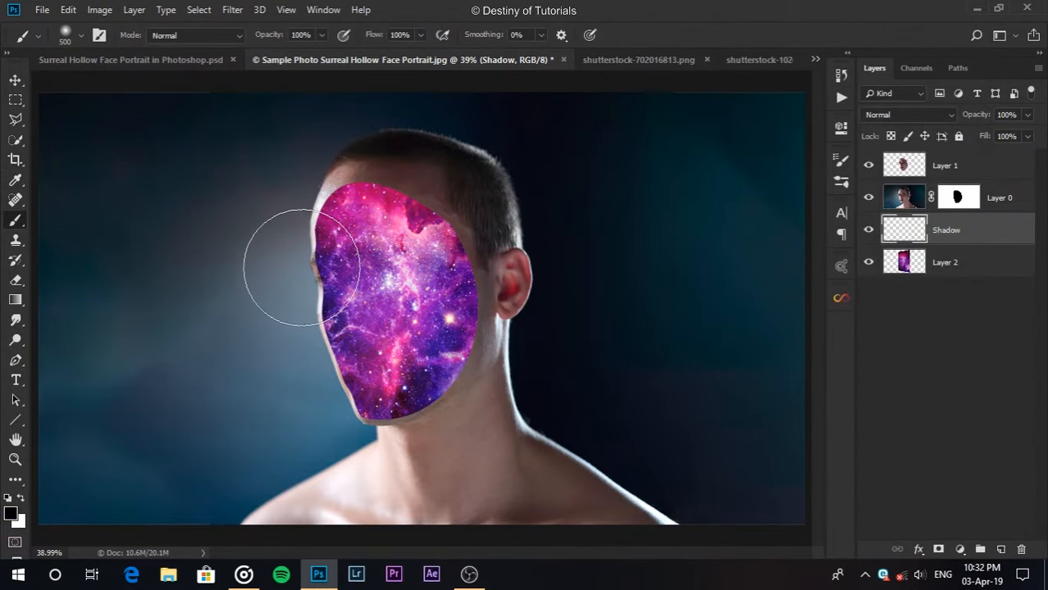
Paint soft black shadow around the inside rim of the face opening on the Shadow layer with a 600 px brush
key(bracketright)
key(bracketright)
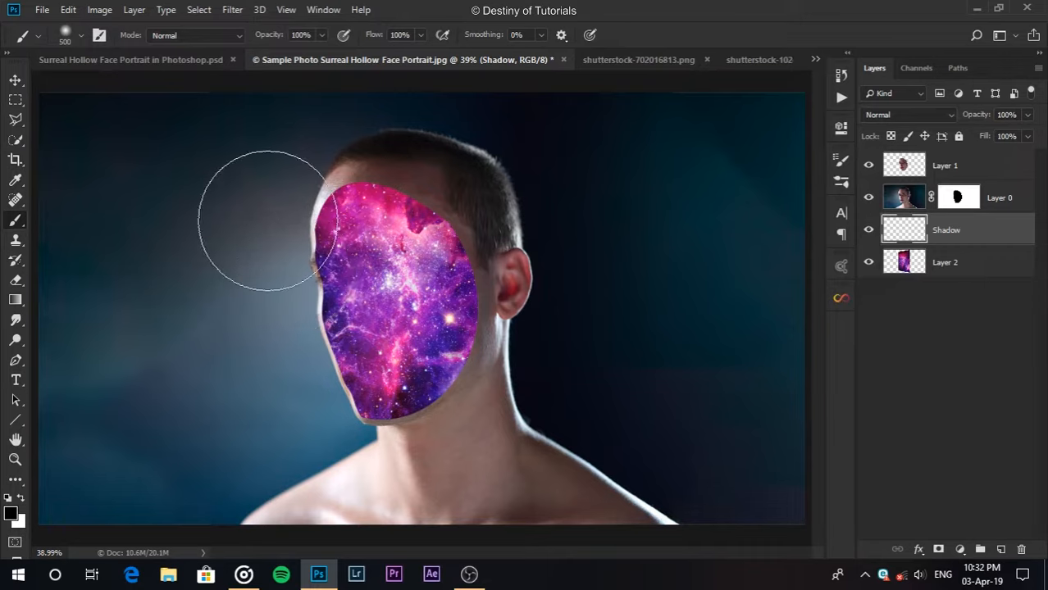
drag(246, 182, 263, 204)
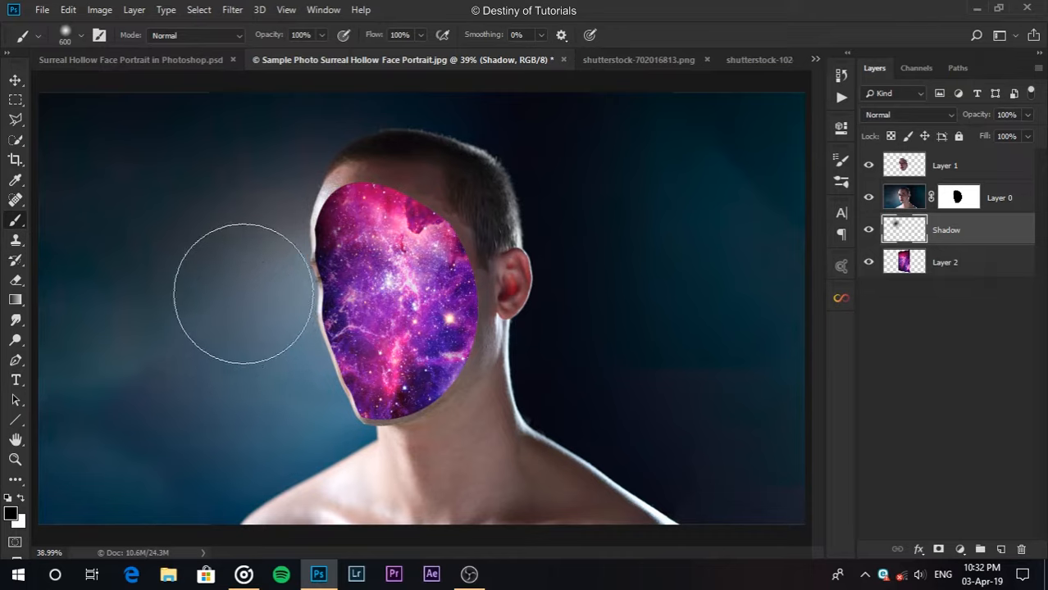
mouse_move(240, 306)
mouse_down()
mouse_move(245, 347)
mouse_move(264, 370)
mouse_move(272, 440)
mouse_up()
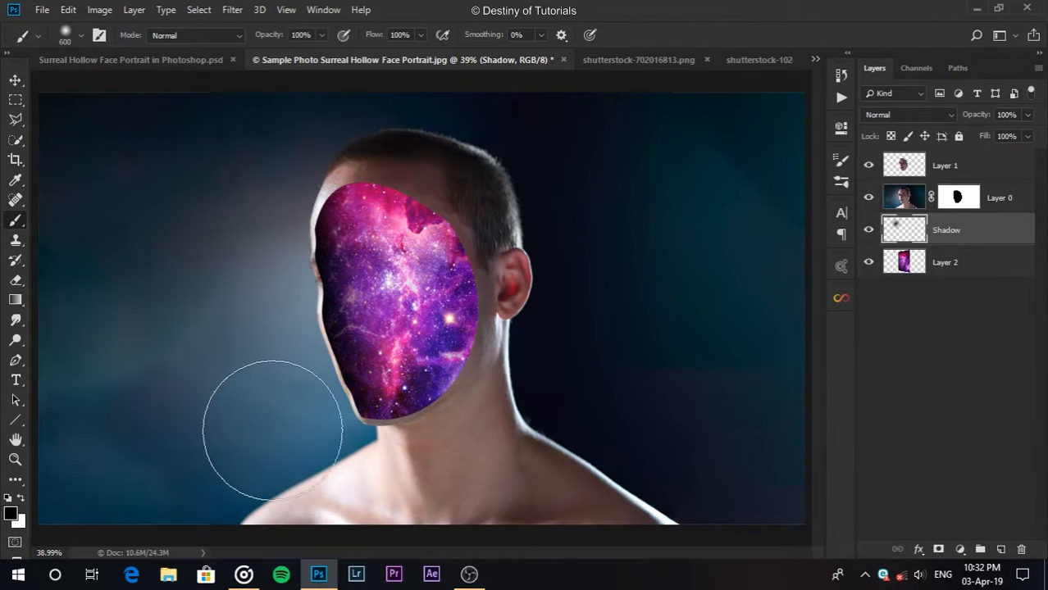
mouse_move(408, 504)
mouse_down()
mouse_move(528, 481)
mouse_move(507, 463)
mouse_move(592, 324)
mouse_move(581, 283)
mouse_move(570, 282)
mouse_move(562, 219)
mouse_move(542, 187)
mouse_move(495, 160)
mouse_up()
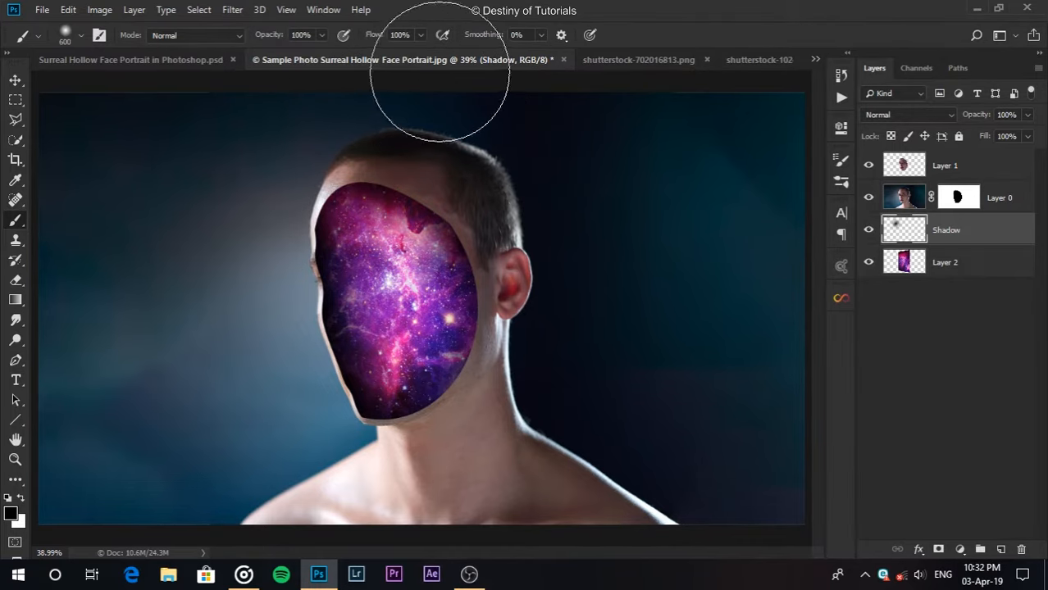
mouse_move(534, 172)
mouse_down()
mouse_move(574, 256)
mouse_move(582, 313)
mouse_up()
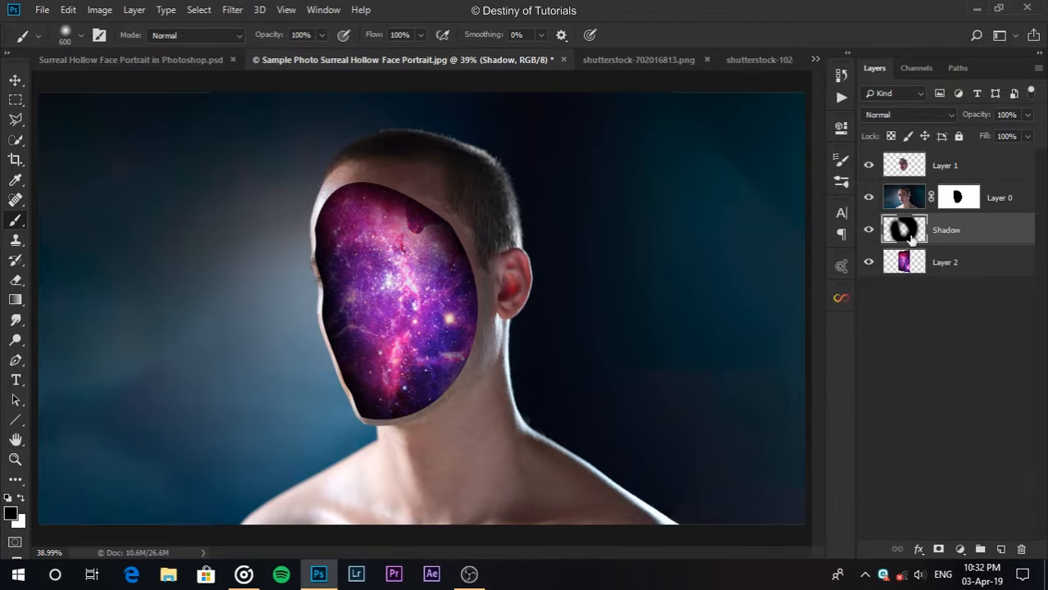
Select Layer 1 with the cut-out face and add a Bevel & Emboss layer style to it
click(902, 173)
click(926, 261)
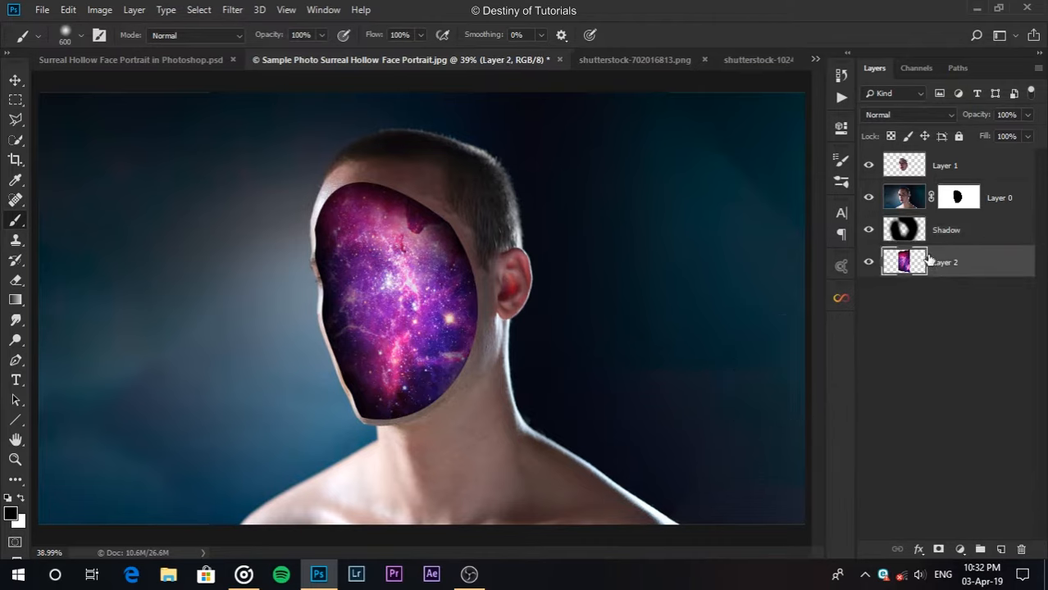
click(916, 201)
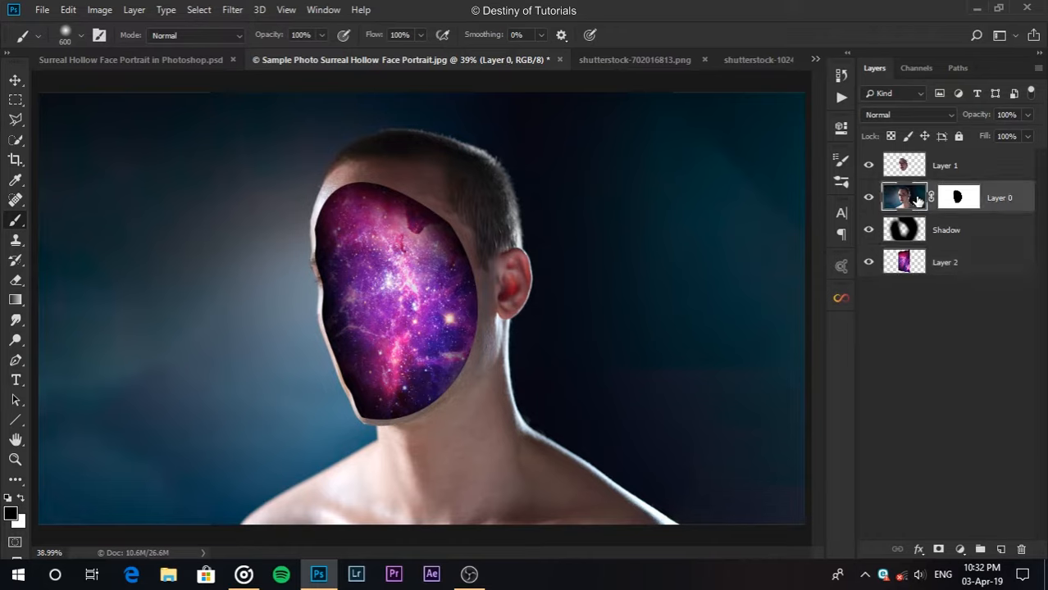
click(983, 167)
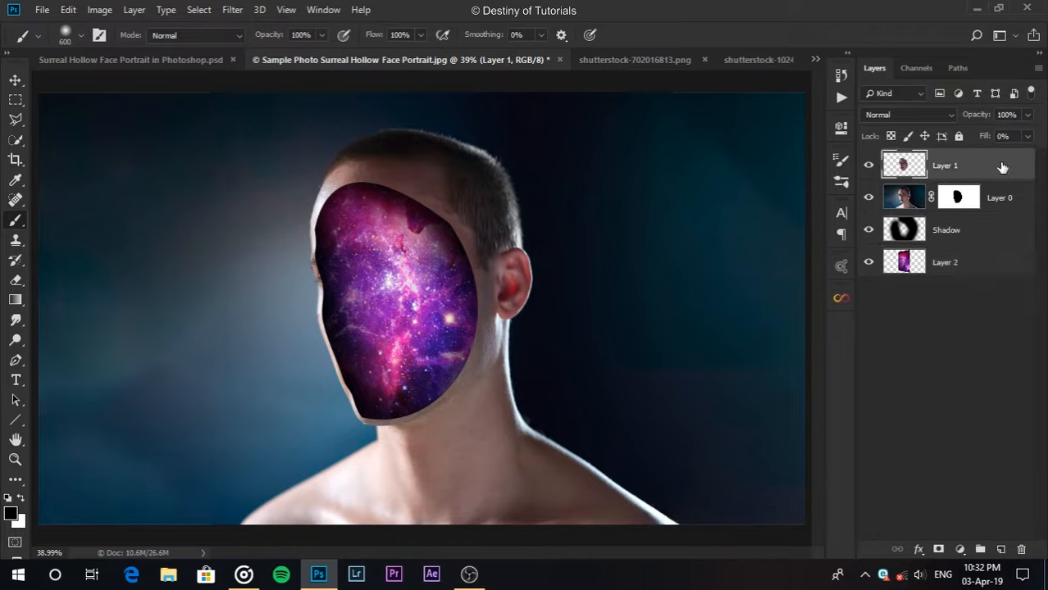
click(961, 550)
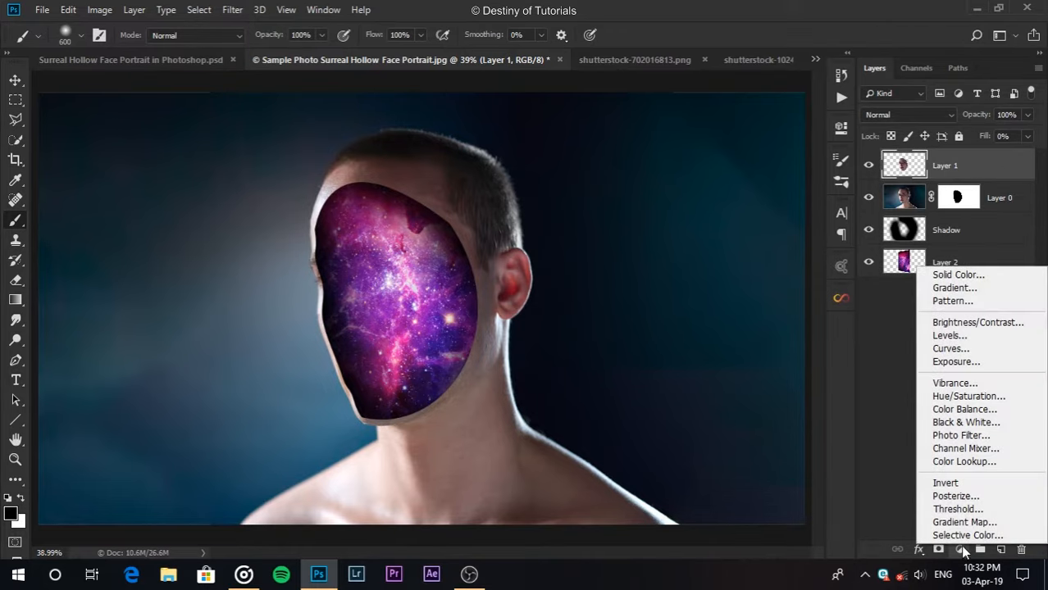
click(919, 550)
click(919, 550)
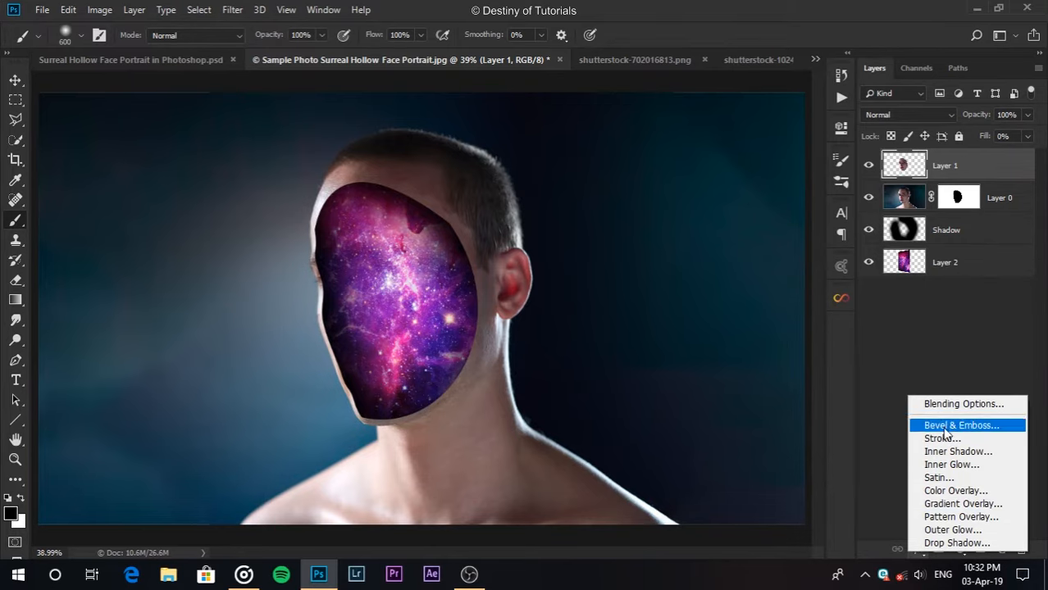
click(994, 429)
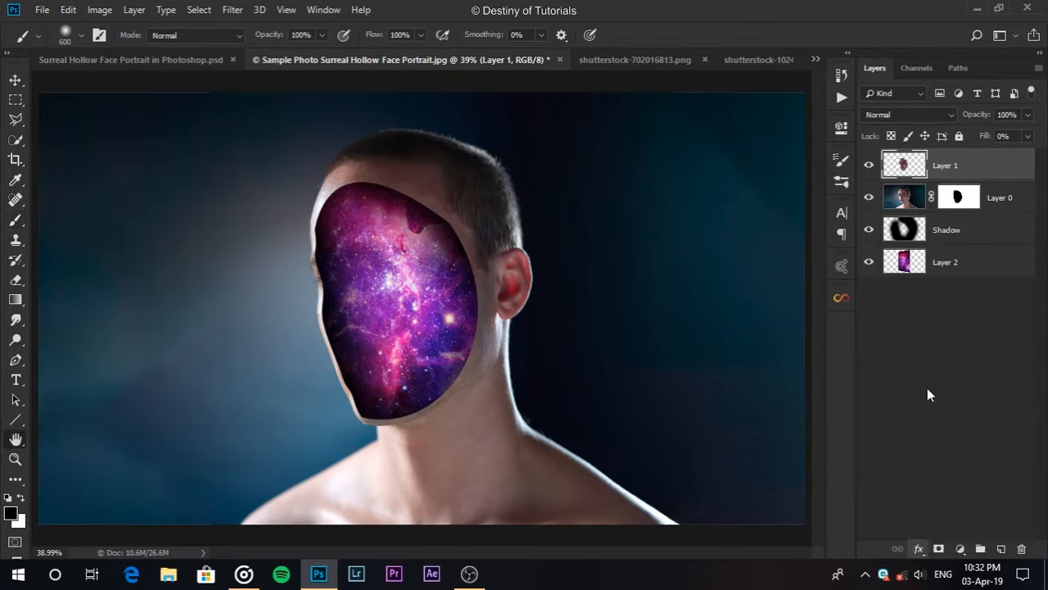
Set the bevel to Outer Bevel style with the Chisel Hard technique and 1000% depth, keeping the face edge in view
drag(621, 104, 688, 95)
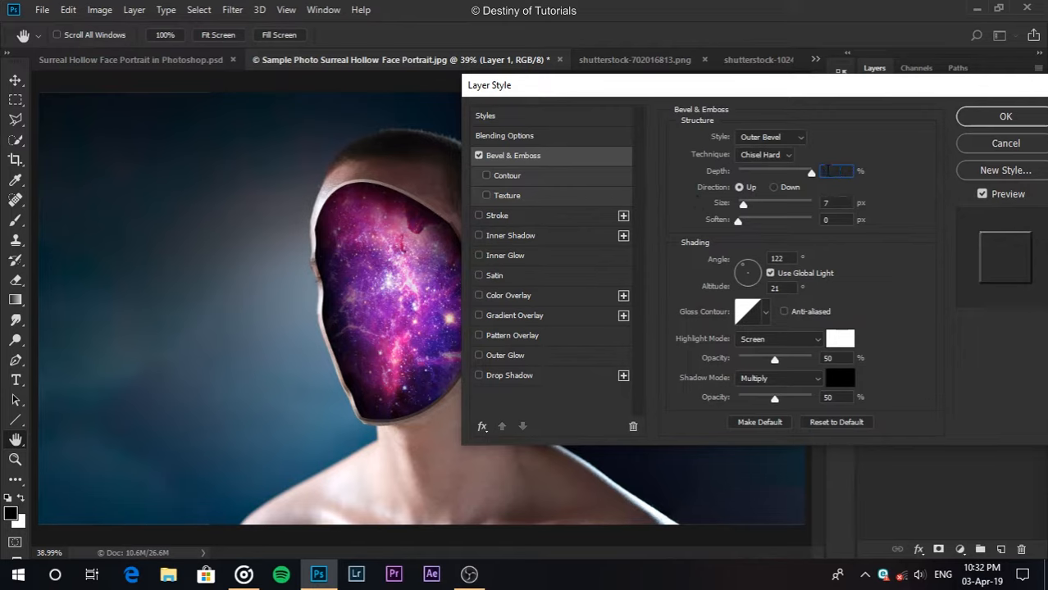
click(795, 139)
click(756, 151)
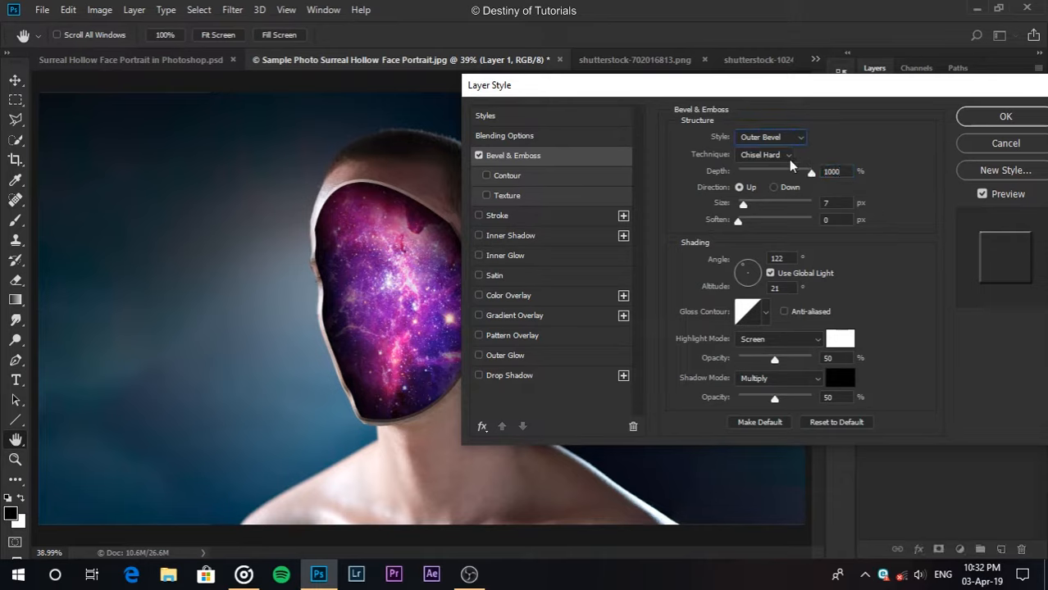
click(783, 161)
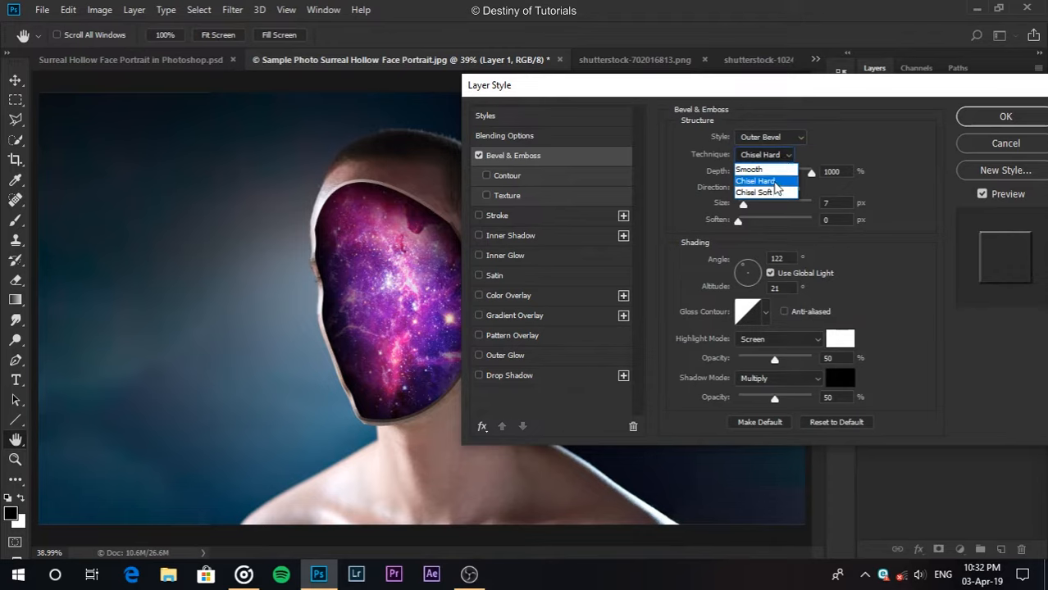
click(778, 181)
click(832, 172)
click(851, 171)
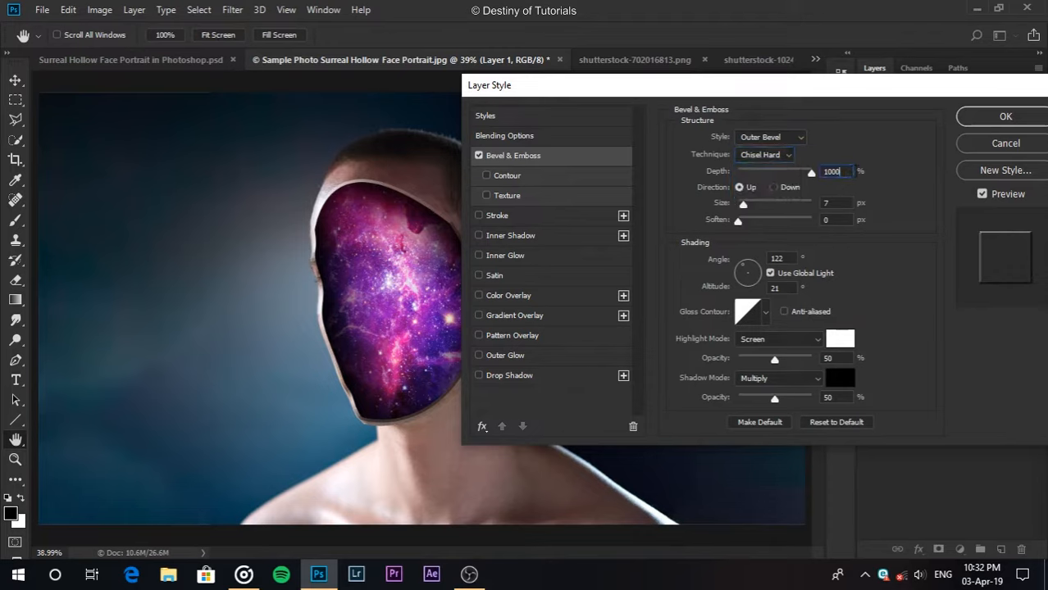
Compare the Up and Down bevel directions on the face edge and set the direction to Down
click(777, 186)
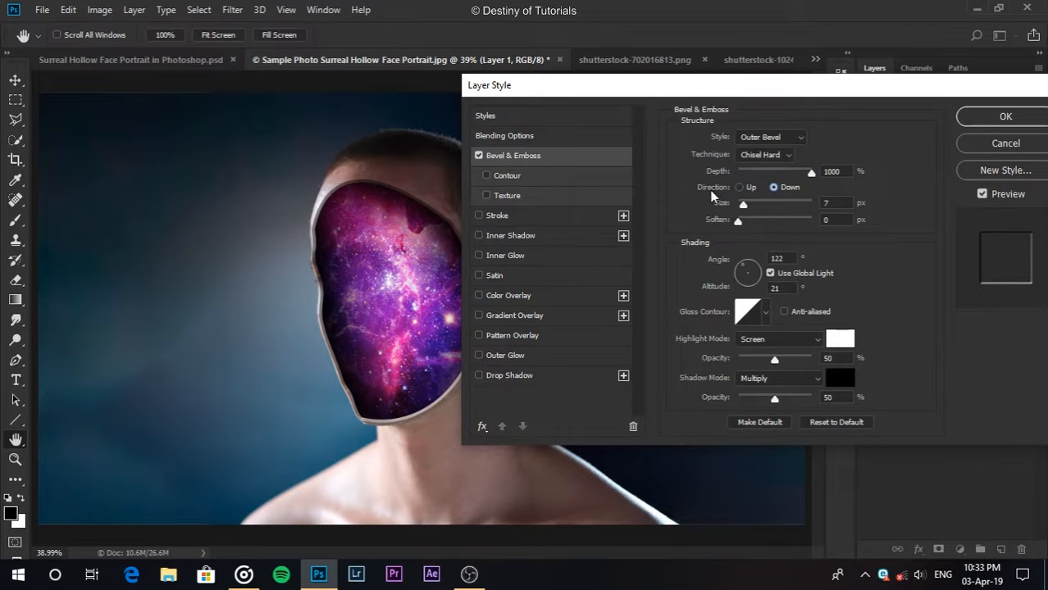
click(738, 186)
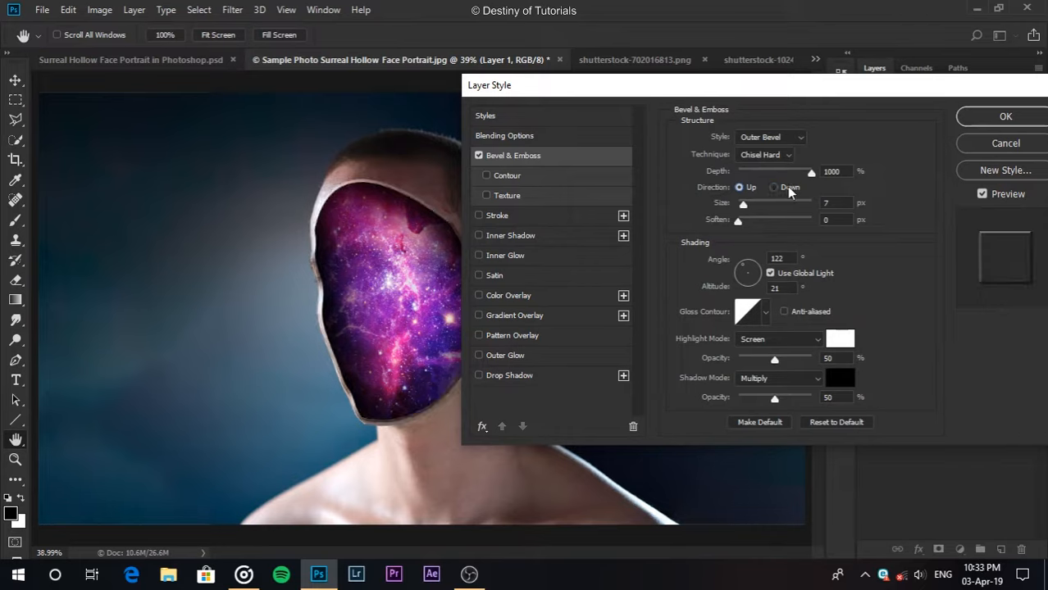
click(775, 188)
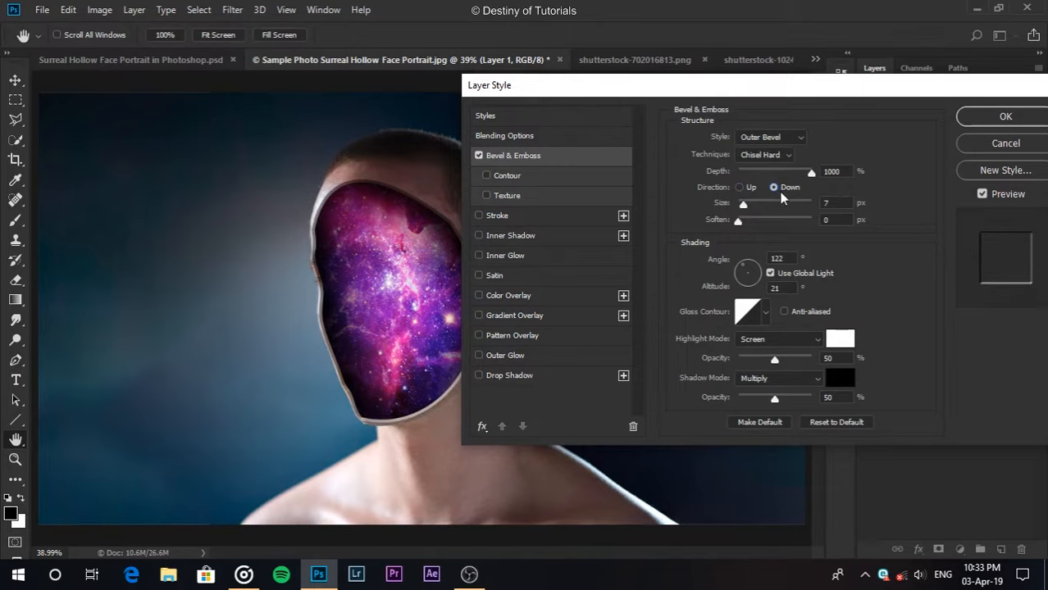
drag(753, 94, 831, 86)
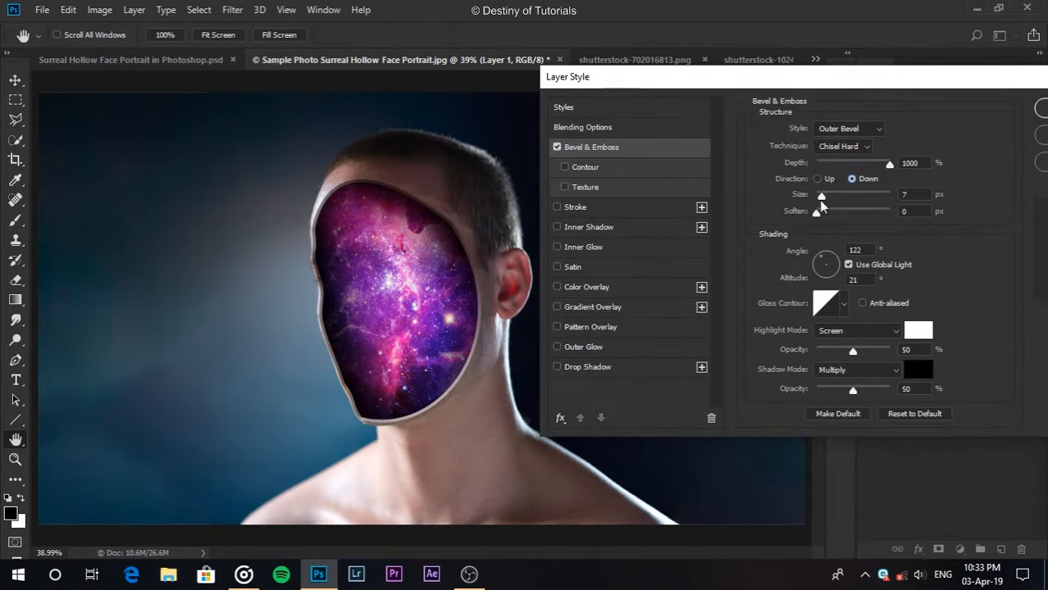
Set the bevel's shading angle to 95° and altitude to 26°, with Use Global Light left on
click(827, 260)
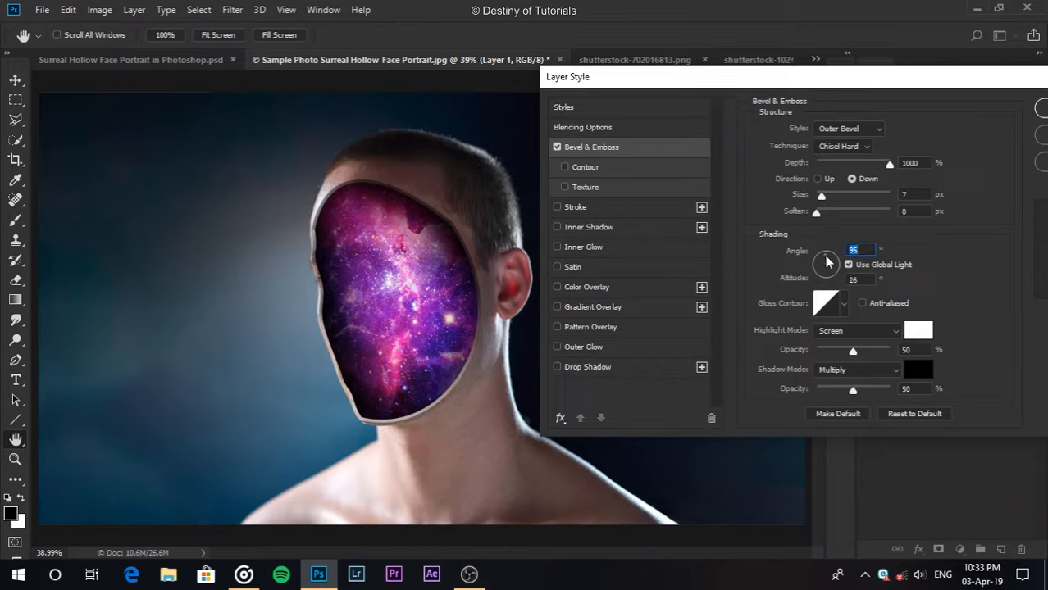
drag(827, 261, 820, 261)
click(848, 264)
click(848, 265)
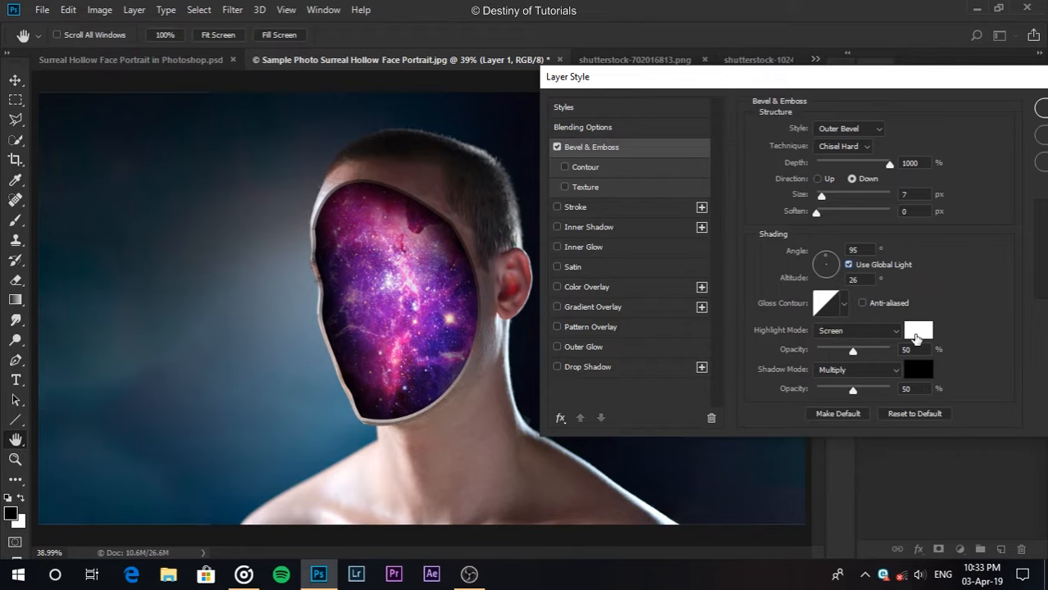
Accept white as the bevel's highlight color and apply the layer style to Layer 1
click(915, 336)
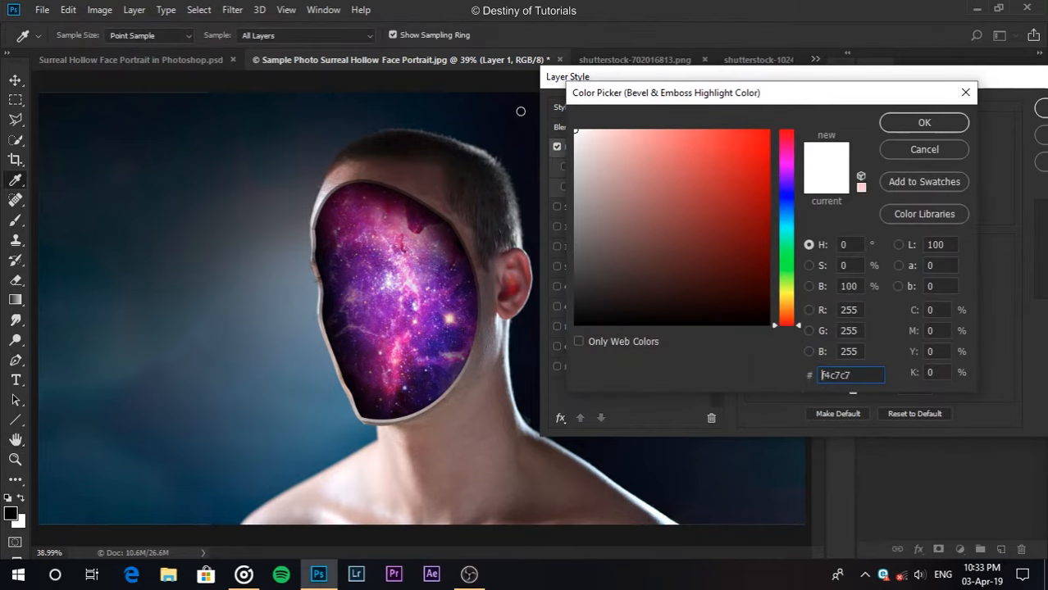
click(923, 123)
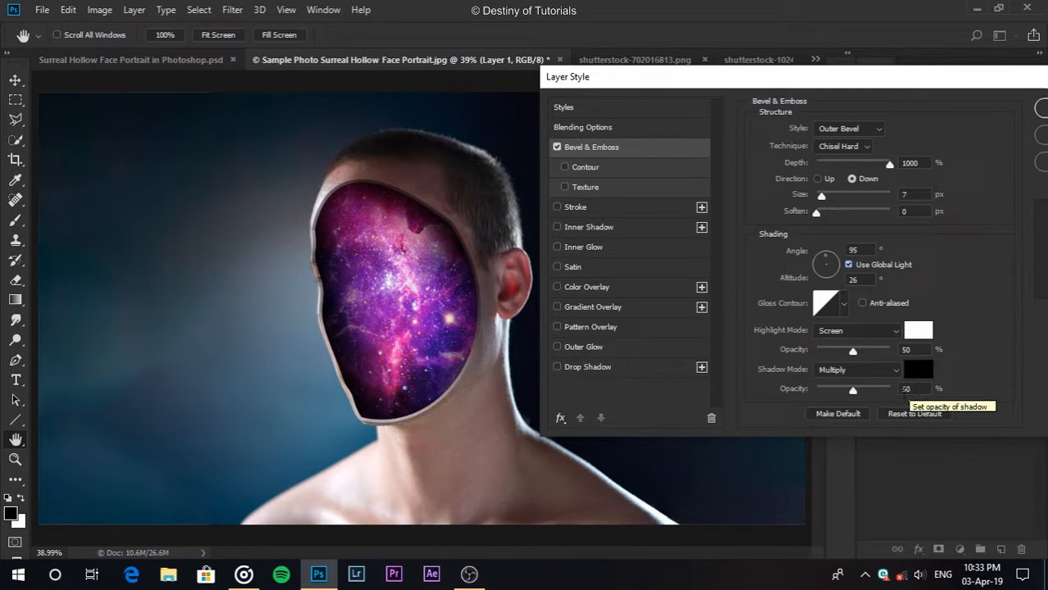
drag(940, 83, 765, 117)
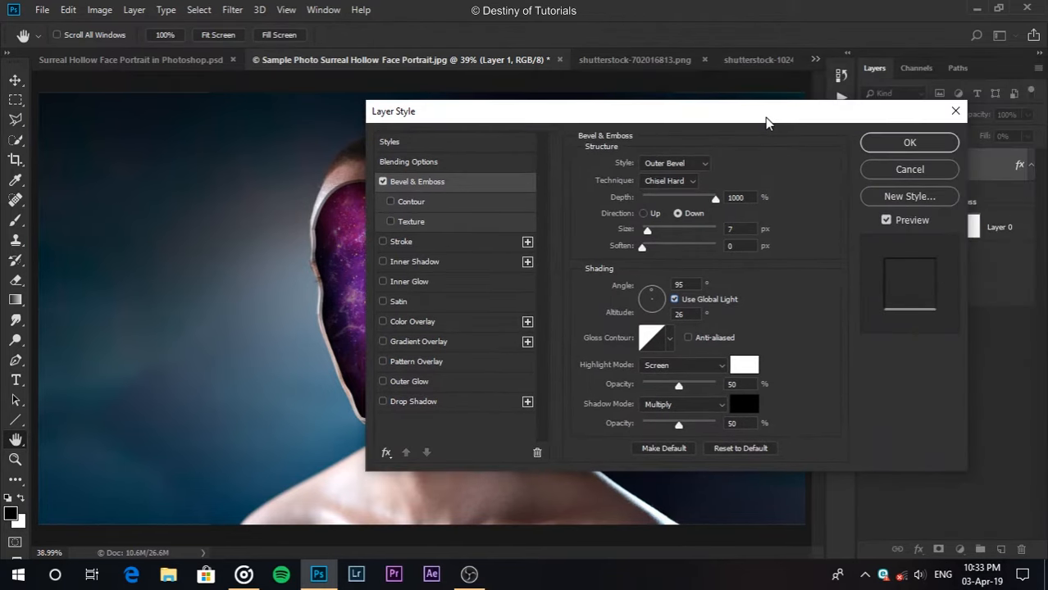
click(892, 143)
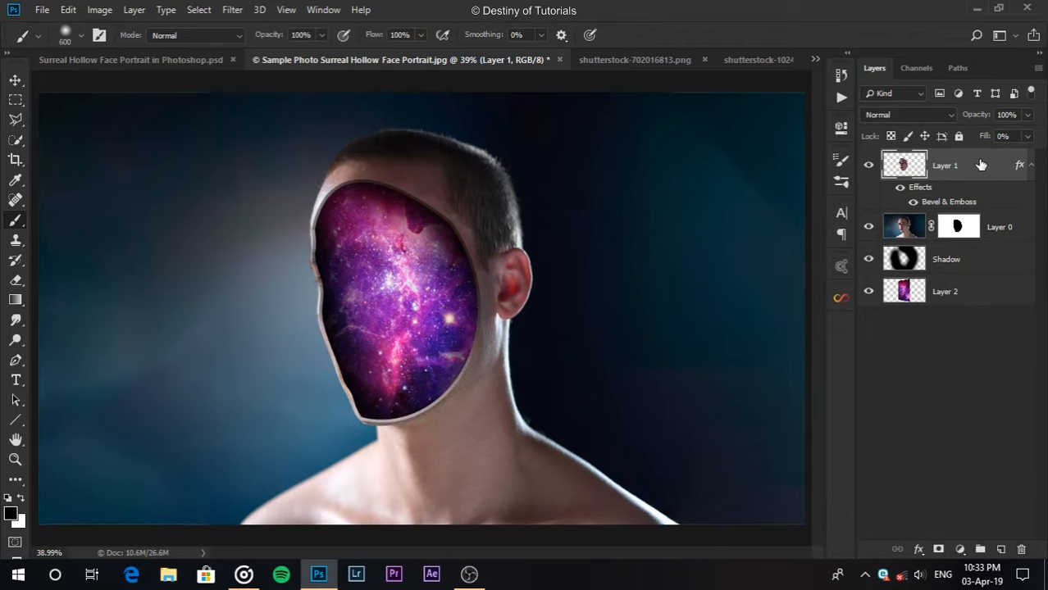
Create a new layer above Layer 1 and name it "Light Emmiting"
click(1002, 549)
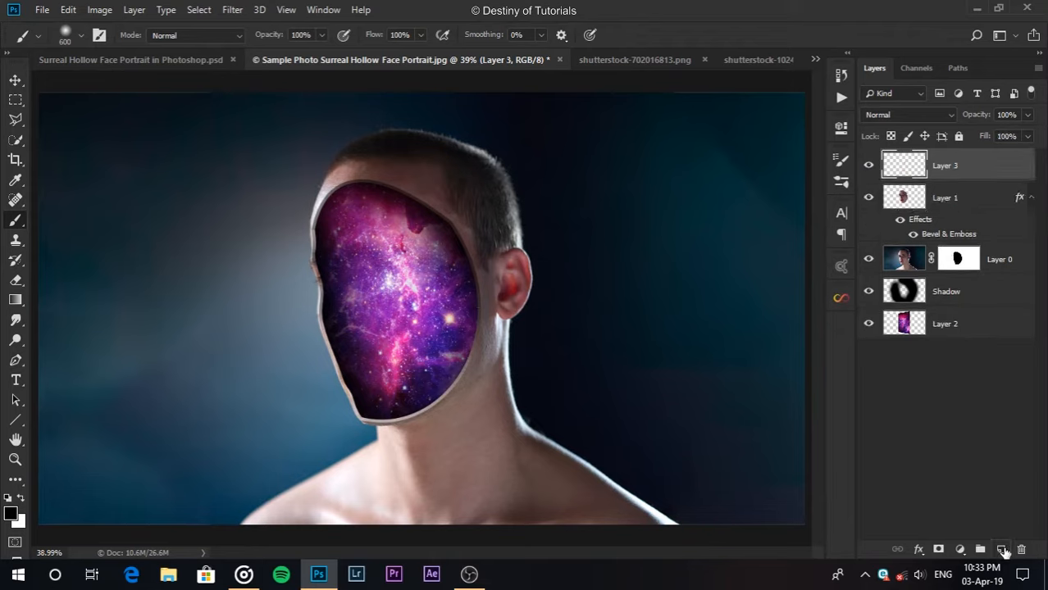
double_click(952, 165)
text(Light Emmiting)
key(Return)
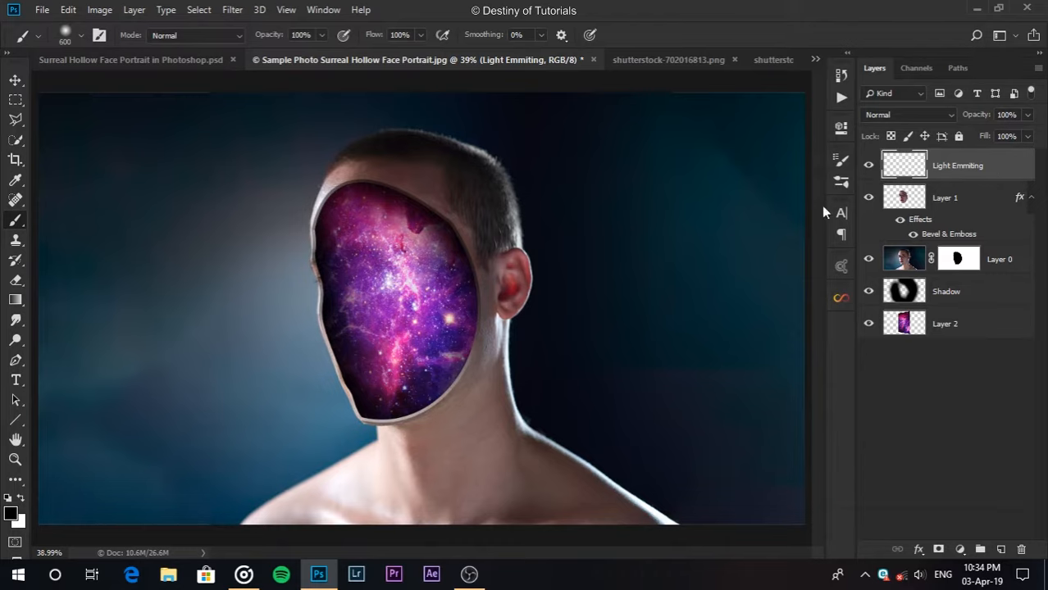
Set the foreground color to the pinkish purple ad50ae sampled from the galaxy inside the face opening
click(11, 513)
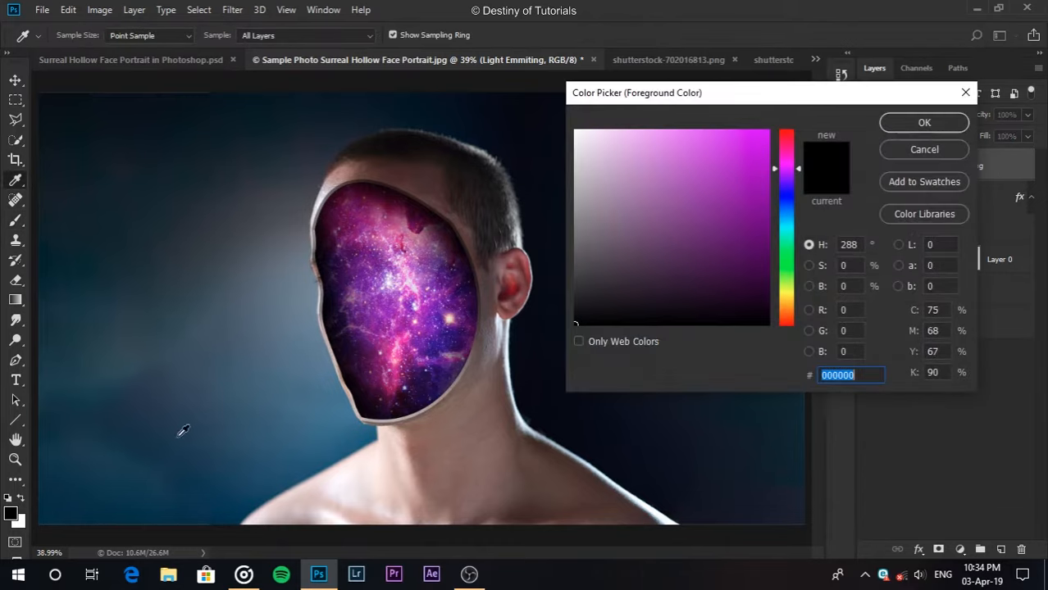
click(388, 244)
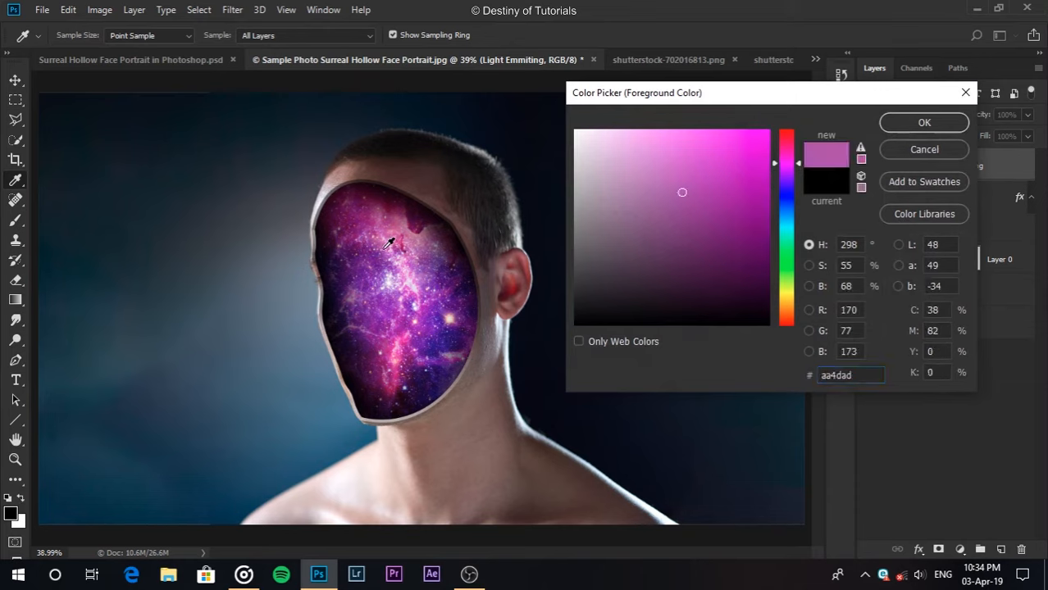
click(383, 251)
click(387, 246)
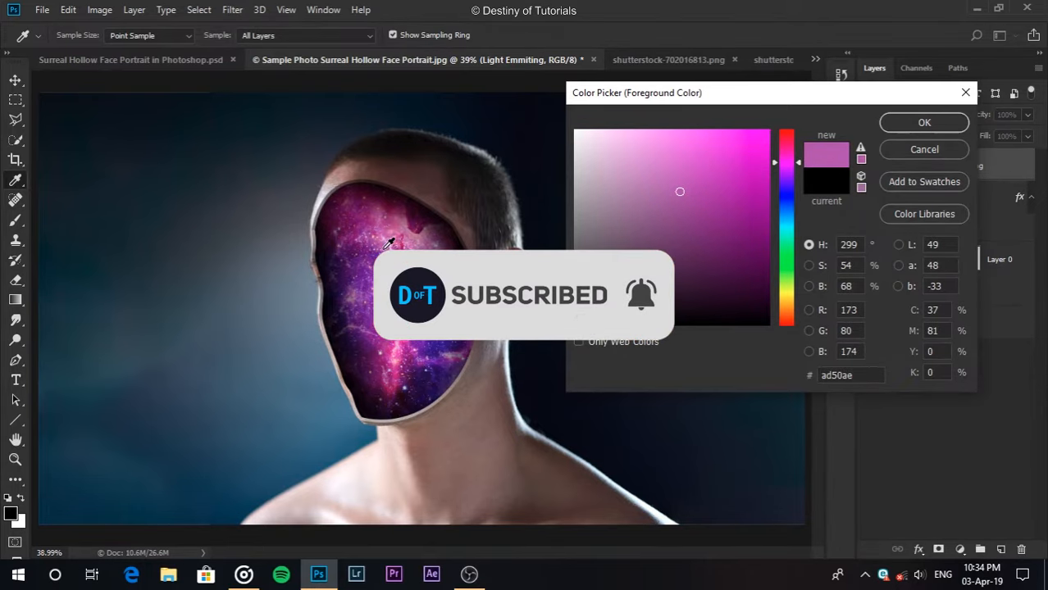
click(906, 125)
Paint one soft purple glow with a 1200 px brush over the face opening and shift it slightly to center it
key(b)
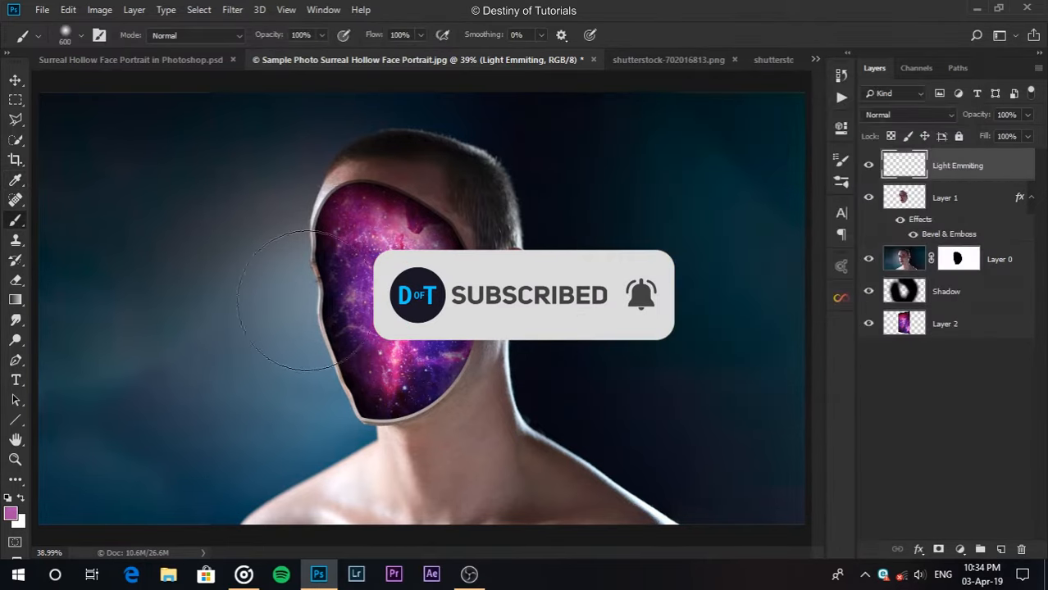
key(bracketright)
key(bracketright)
key(bracketright)
key(bracketright)
key(bracketright)
key(bracketright)
key(bracketright)
key(bracketright)
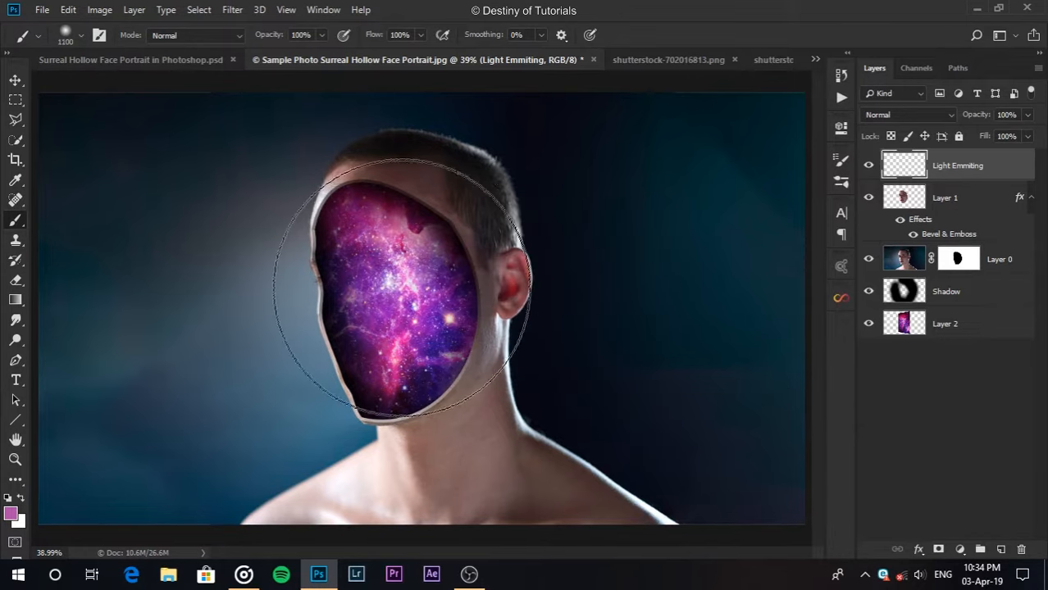
key(bracketright)
key(bracketleft)
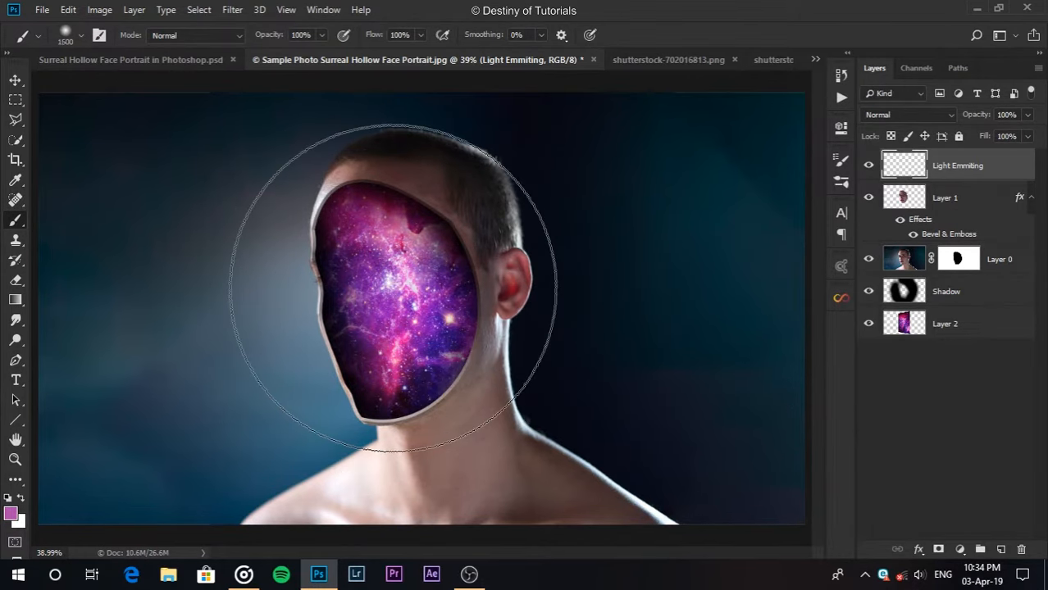
key(bracketleft)
click(384, 291)
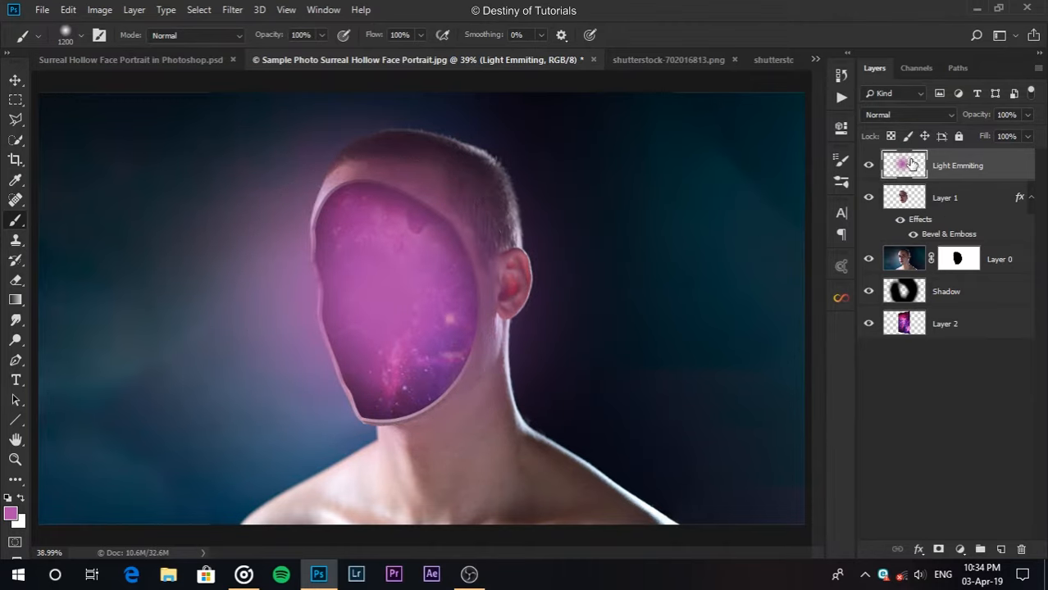
key(v)
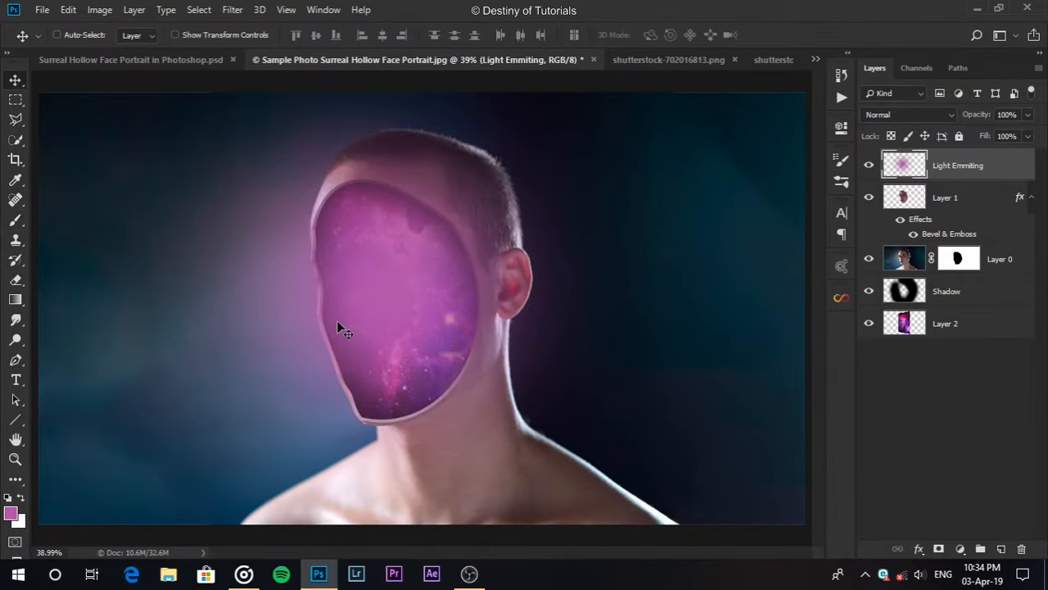
drag(383, 284, 391, 288)
Try successive blend modes on the Light Emmiting layer and set it to Color Dodge
click(938, 116)
click(937, 116)
key(Down)
key(Down)
key(Down)
key(Down)
key(Down)
key(Down)
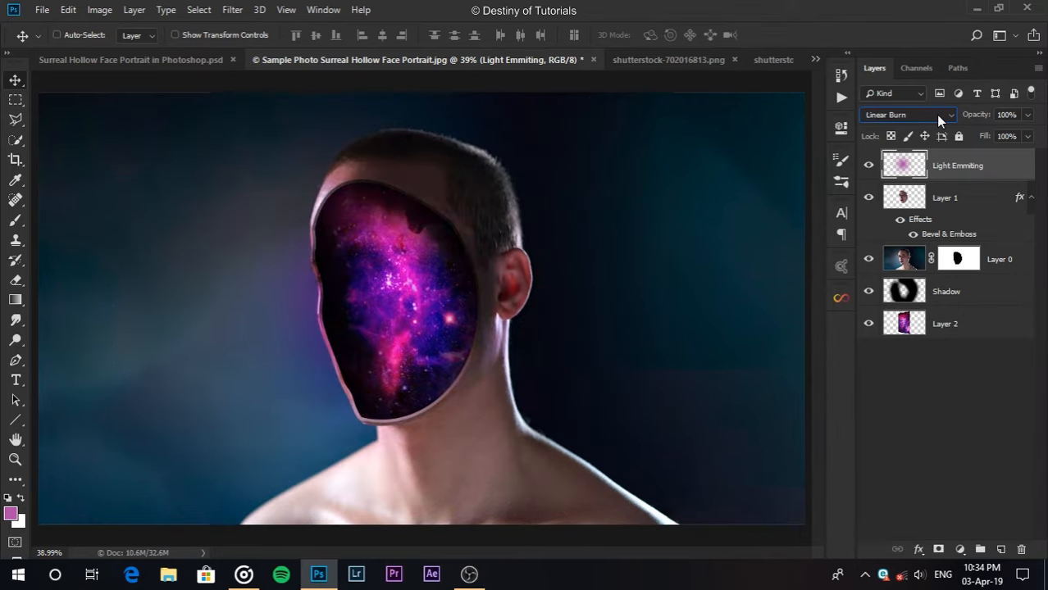
key(Down)
key(Down)
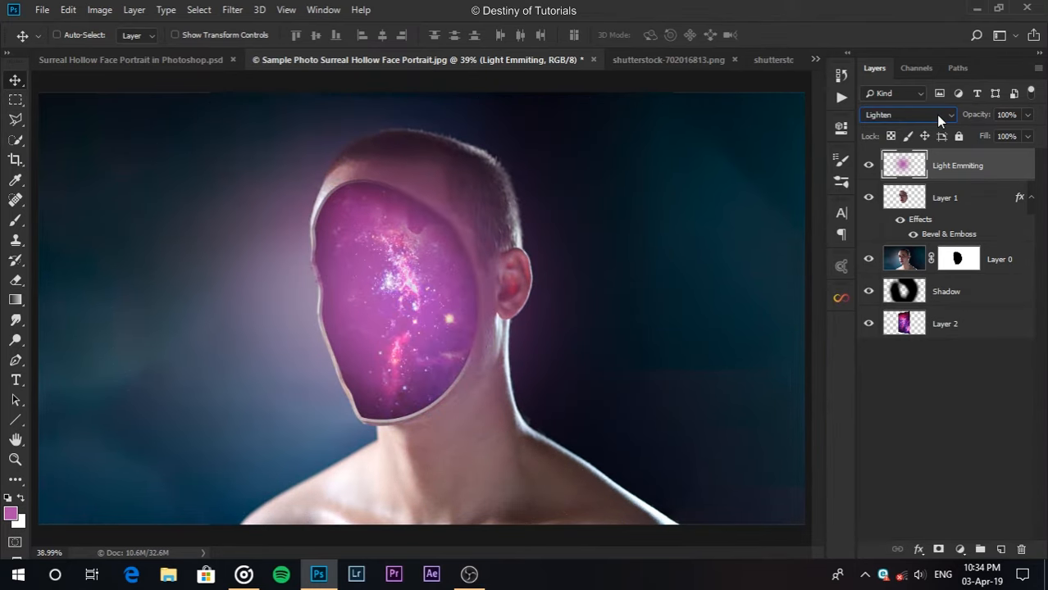
key(Down)
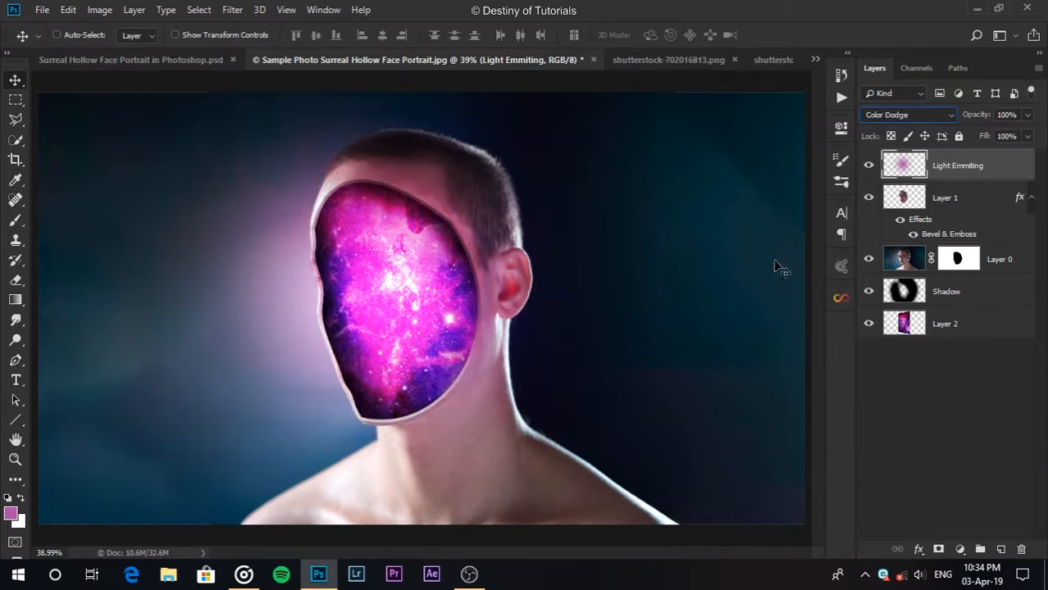
Mask the Light Emmiting layer with Layer 1's outline, inverted so the glow affects only the area outside the face opening
ctrl+click(911, 200)
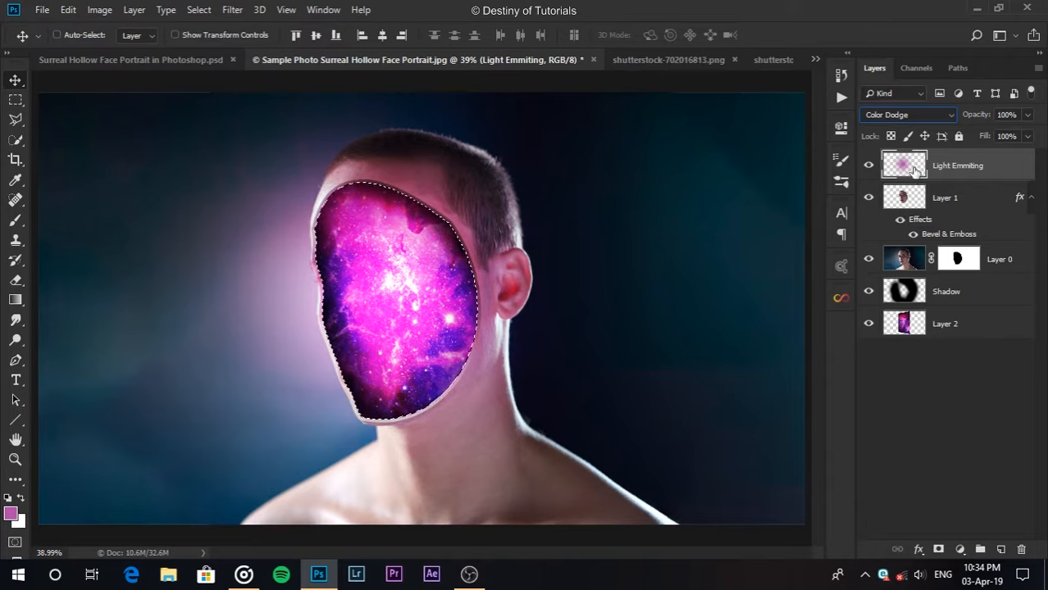
click(938, 549)
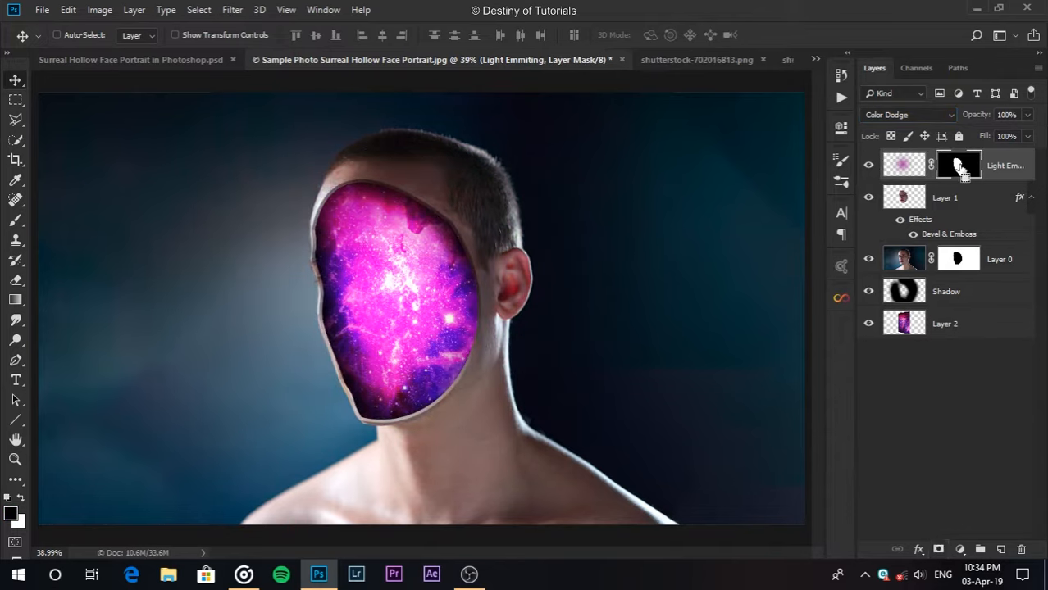
key(ctrl+i)
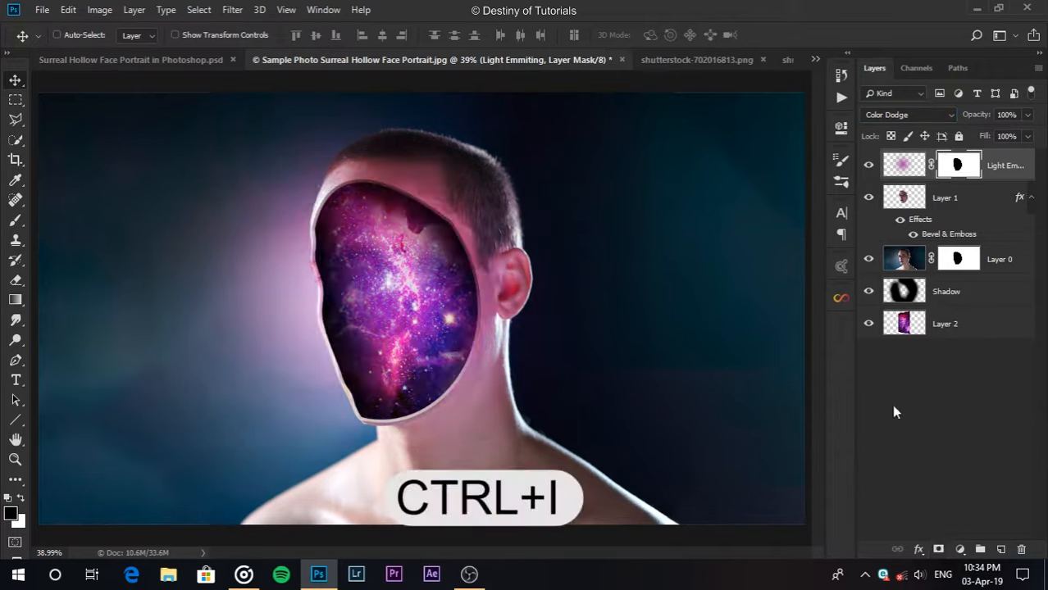
Add a Brightness/Contrast adjustment layer directly above the galaxy Layer 2 and set its brightness to 21
click(992, 332)
click(960, 548)
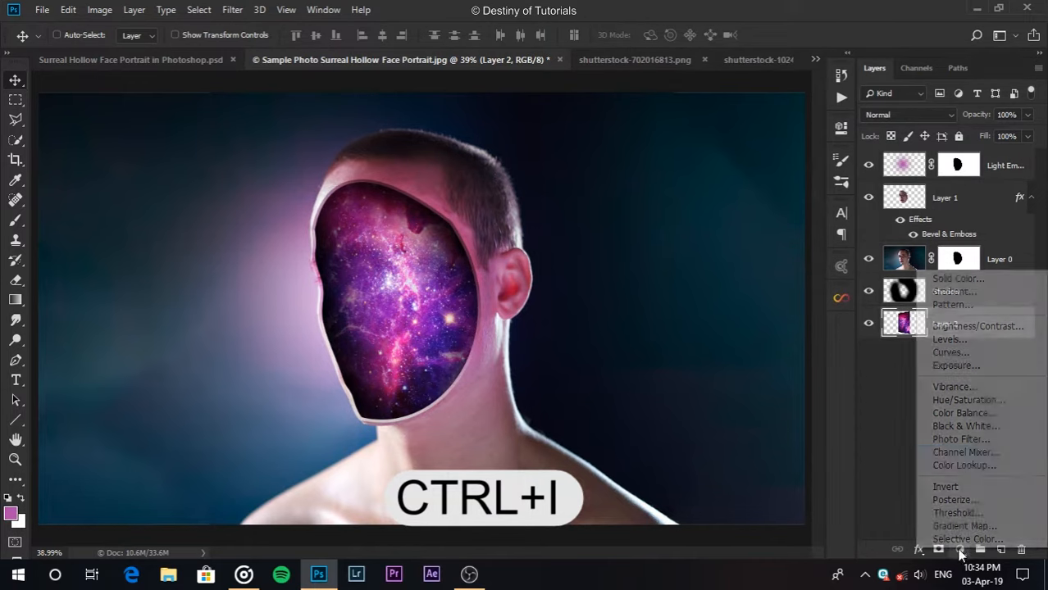
click(977, 326)
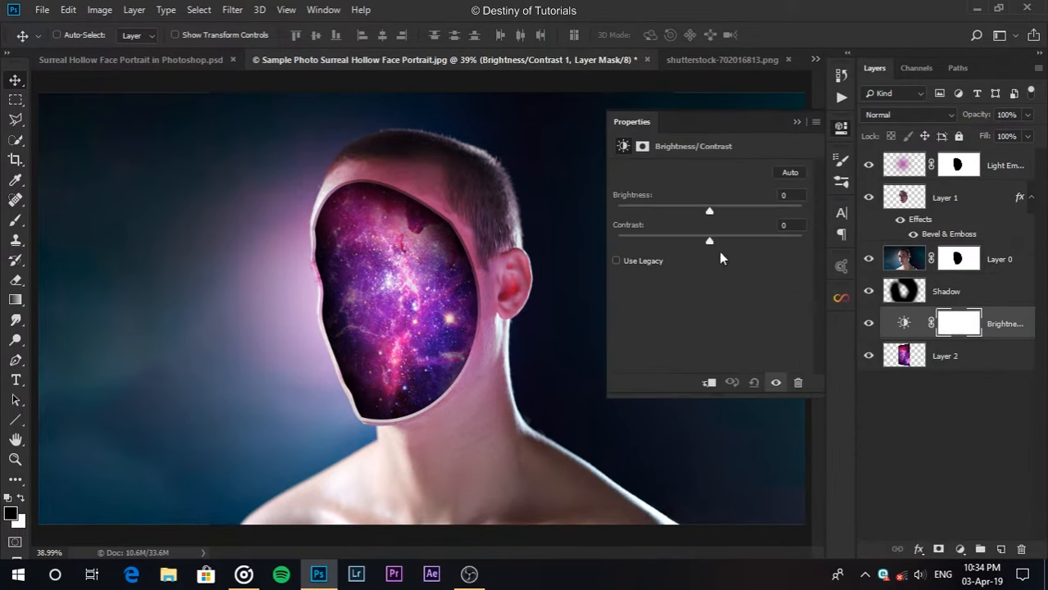
drag(710, 213, 718, 212)
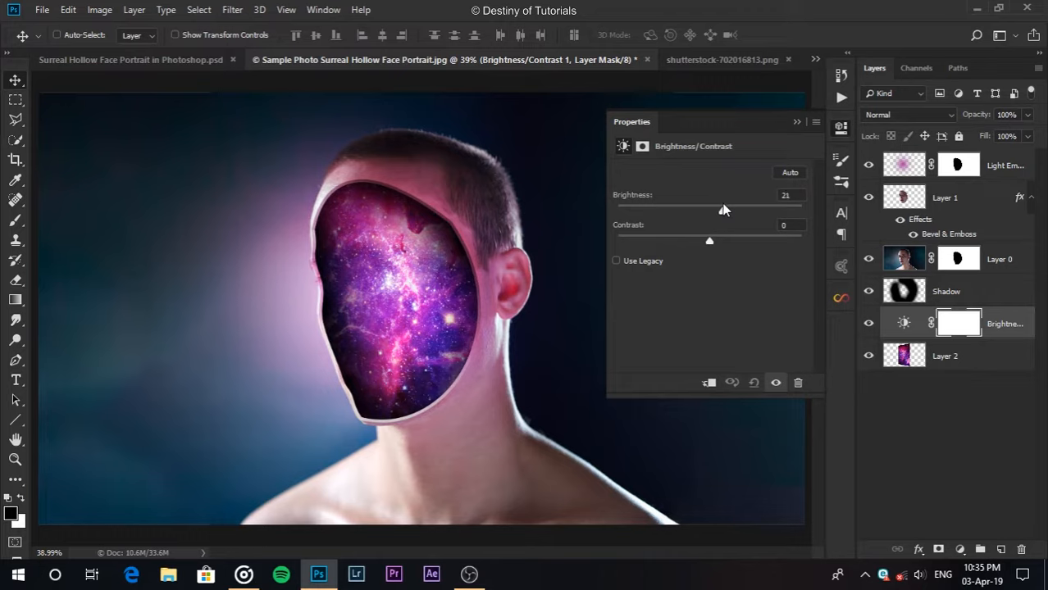
click(796, 122)
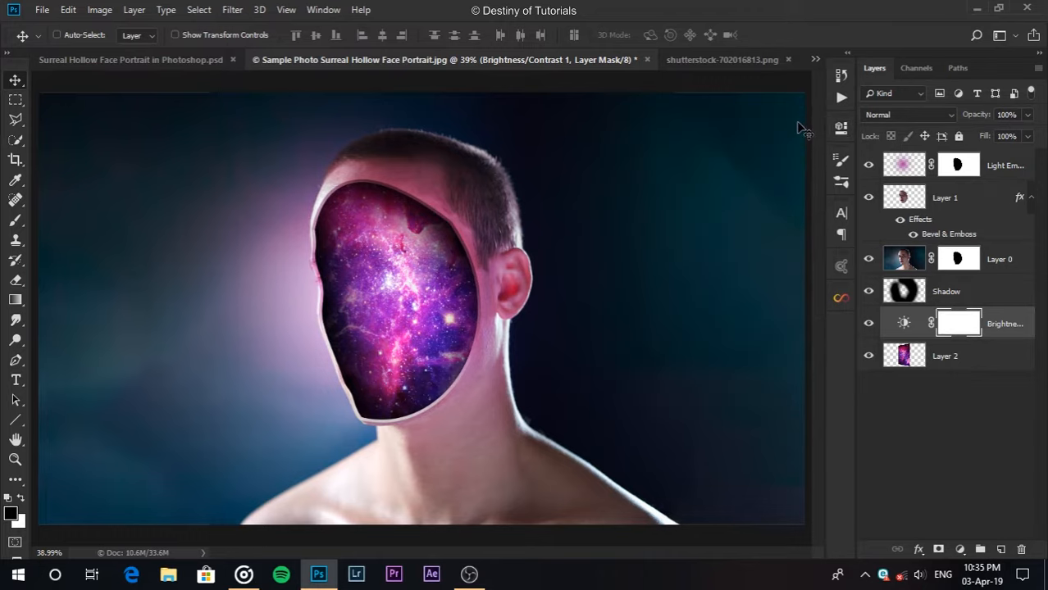
Bring the sparks image shutterstock-702016813.png into the portrait as a new layer above the Light Emmiting layer
click(1016, 166)
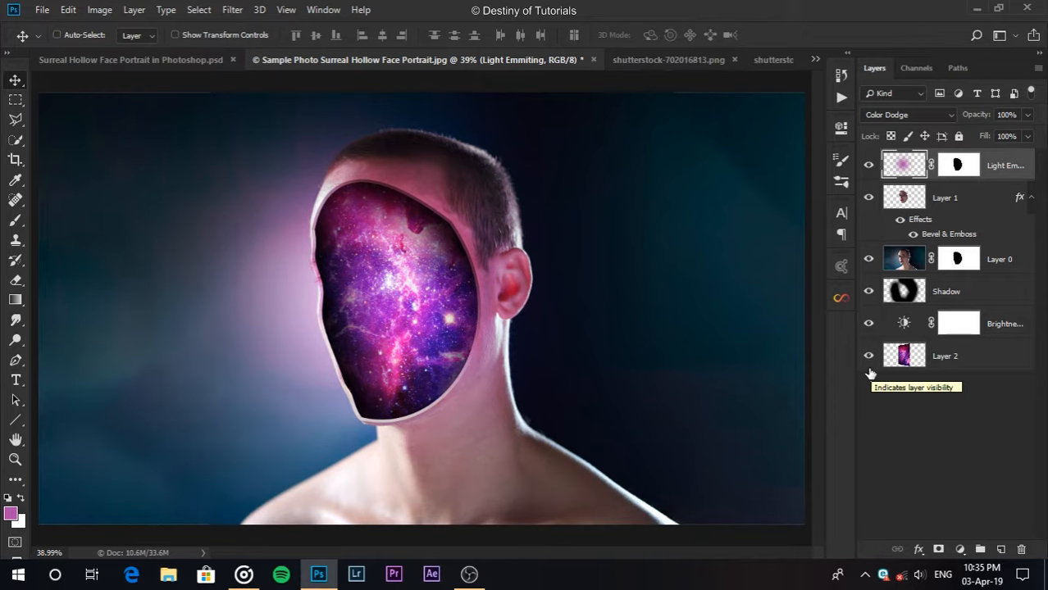
click(659, 56)
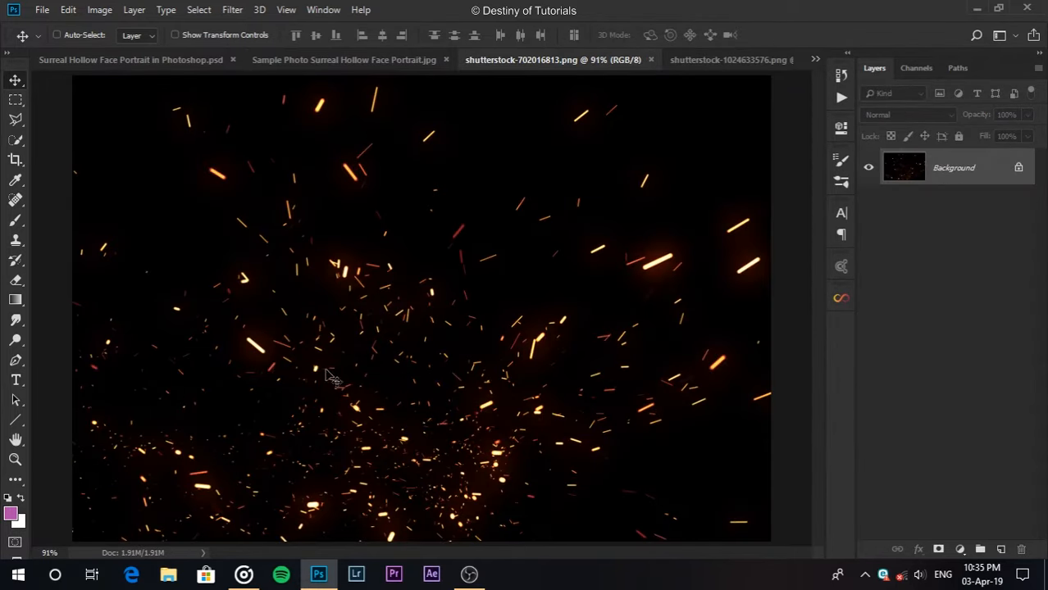
drag(332, 377, 416, 282)
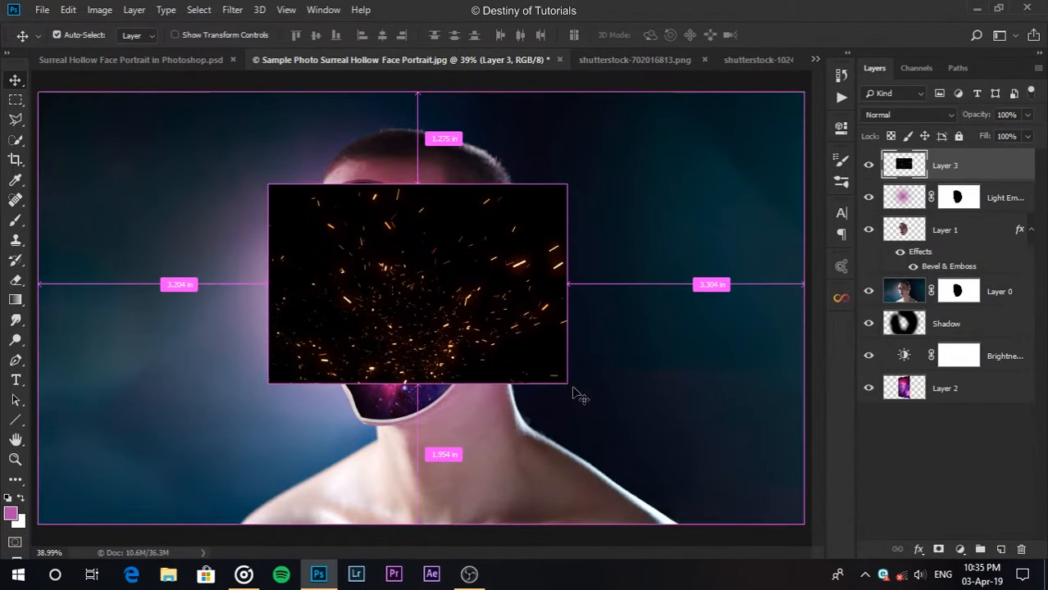
Rotate the sparks layer by -90°, scale it to about 159%, and position it over the face and the background in front of it
key(ctrl+t)
drag(572, 395, 524, 135)
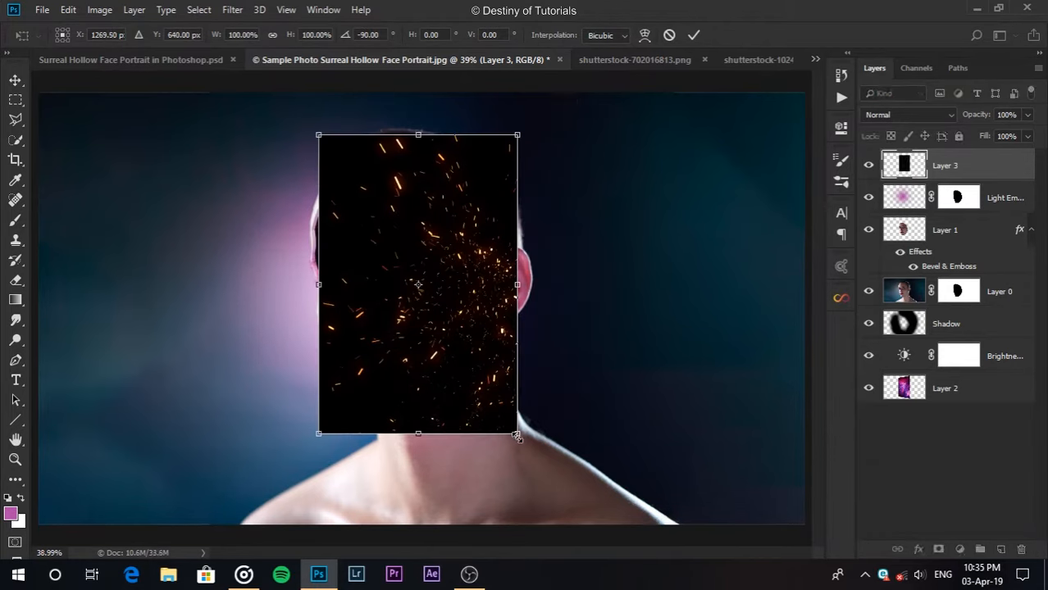
drag(517, 433, 605, 510)
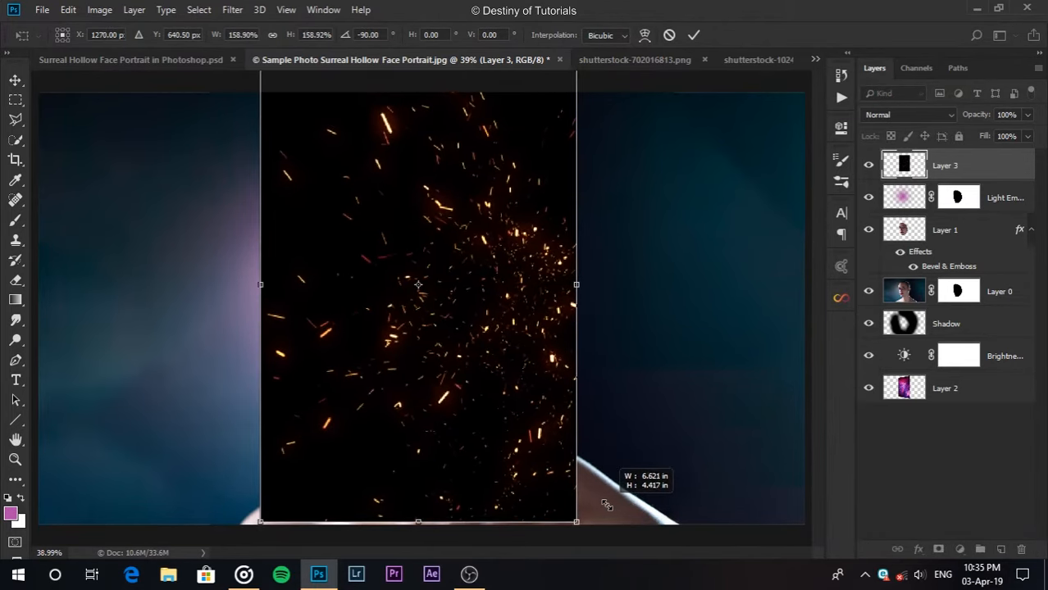
drag(537, 343, 463, 371)
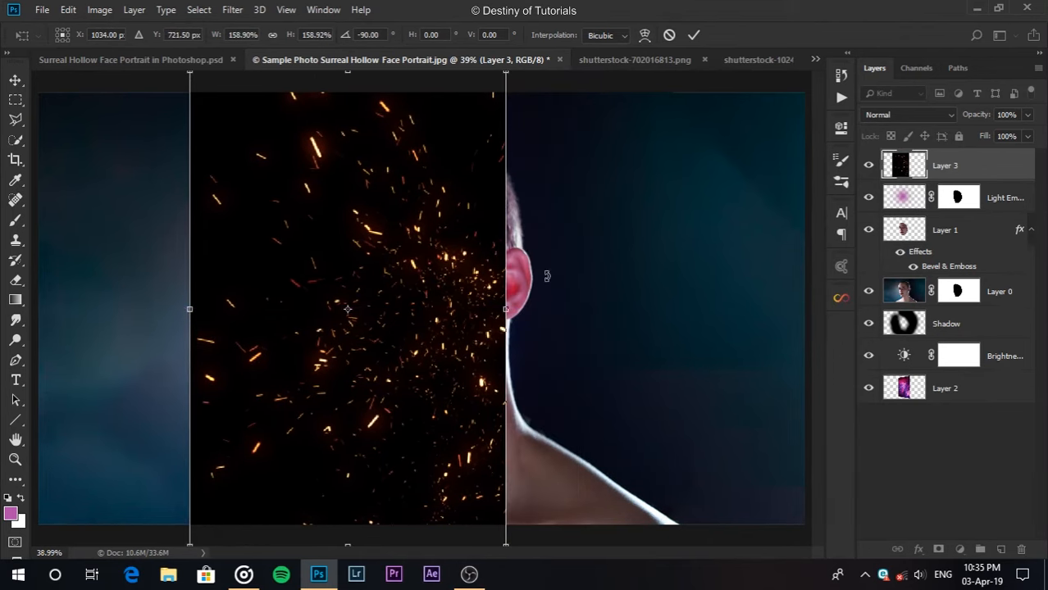
click(694, 35)
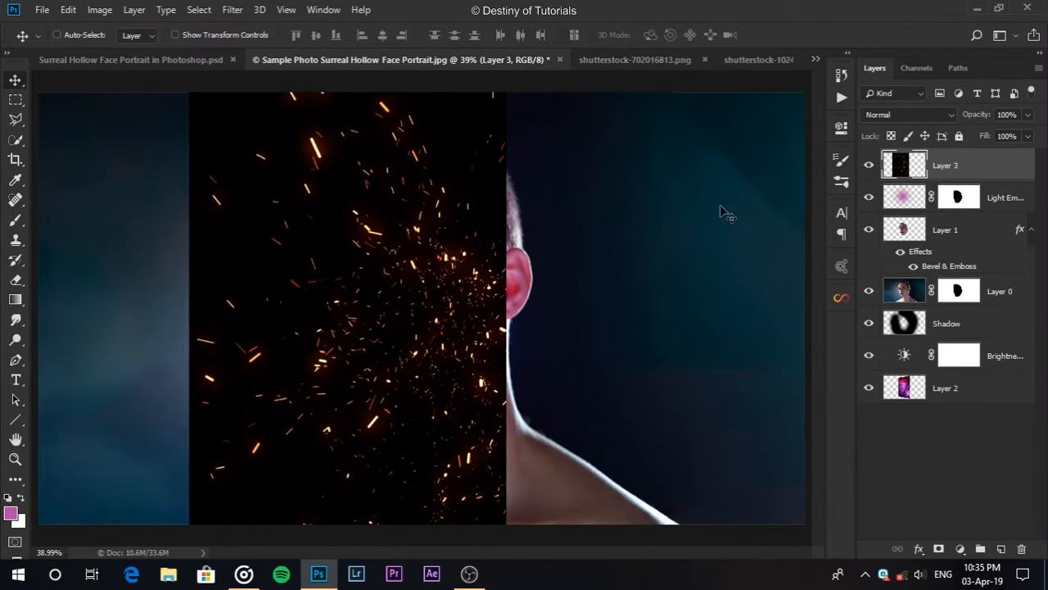
Set the sparks layer's blend mode to Color Dodge to drop out its black background
click(918, 114)
click(918, 114)
scroll(918, 114, down, 2)
scroll(918, 114, down, 5)
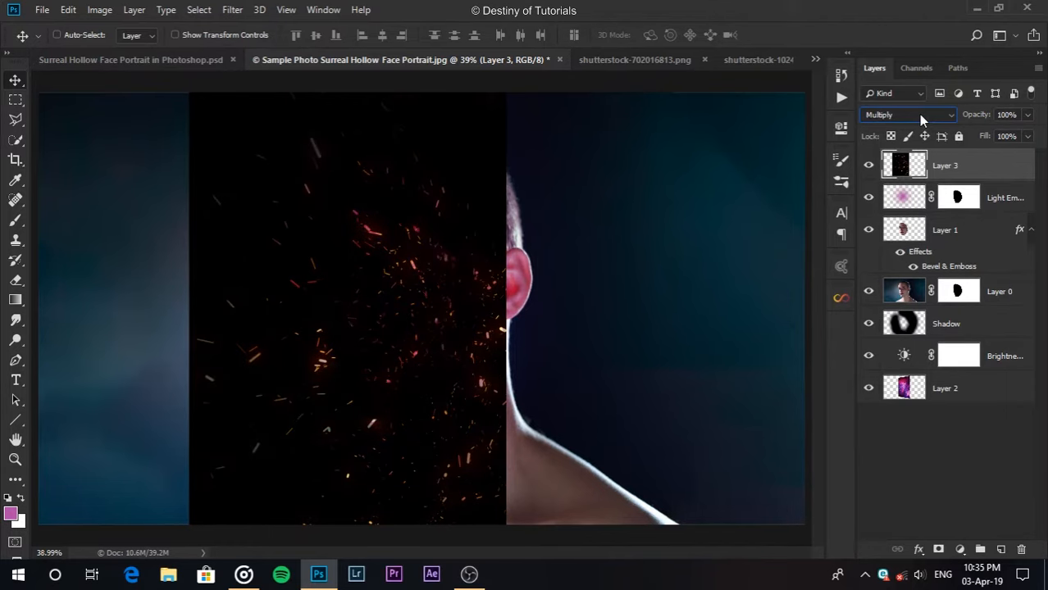
scroll(919, 119, down, 2)
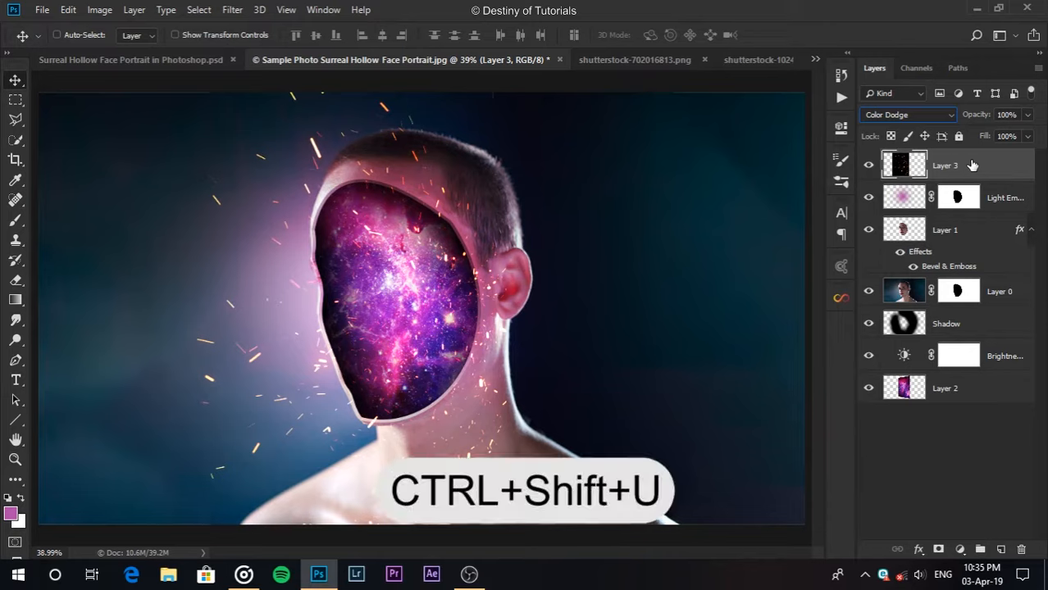
Desaturate the sparks layer and transform it to about 125% scale, rotated about -15.9° and shifted further out in front of the face
key(ctrl+shift+u)
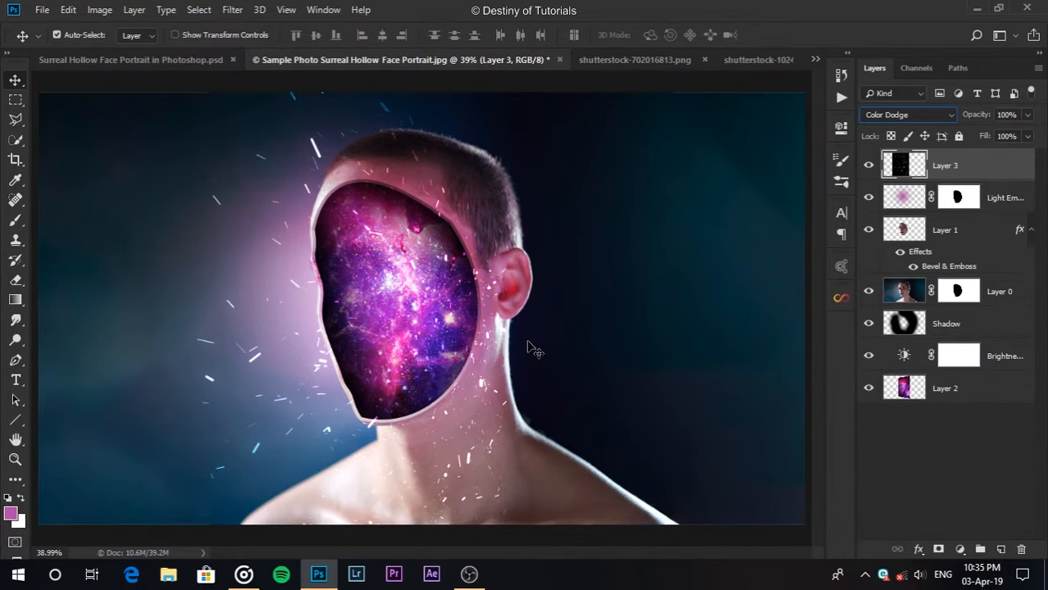
key(ctrl+minus)
key(ctrl+minus)
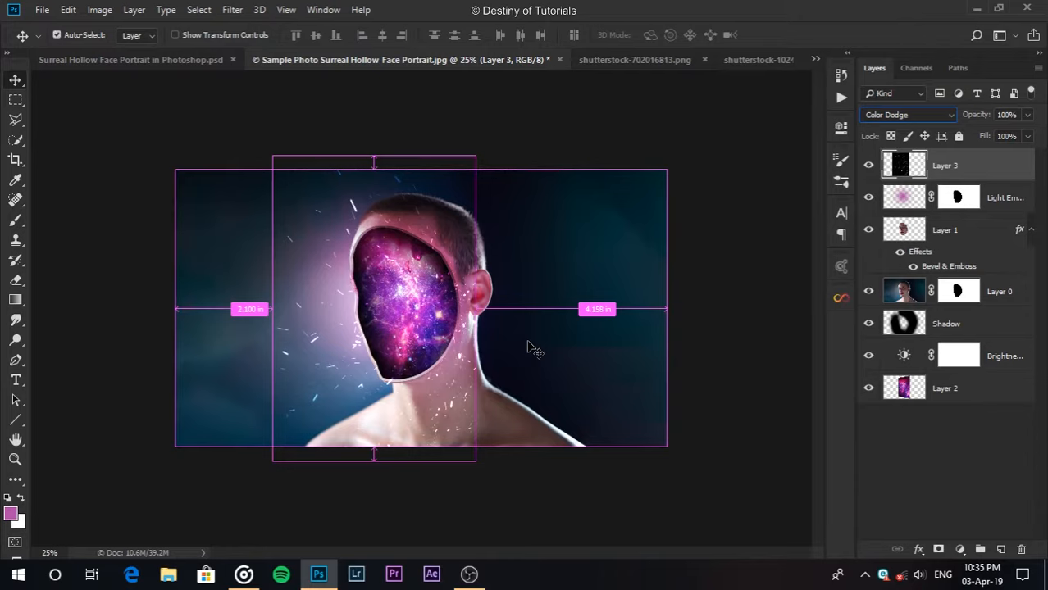
click(959, 197)
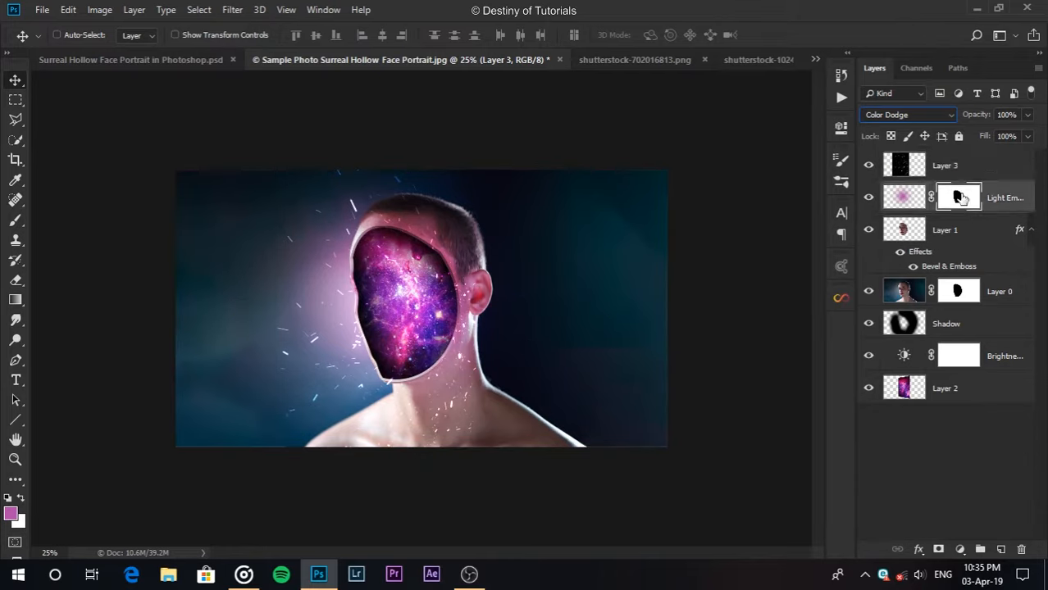
click(967, 167)
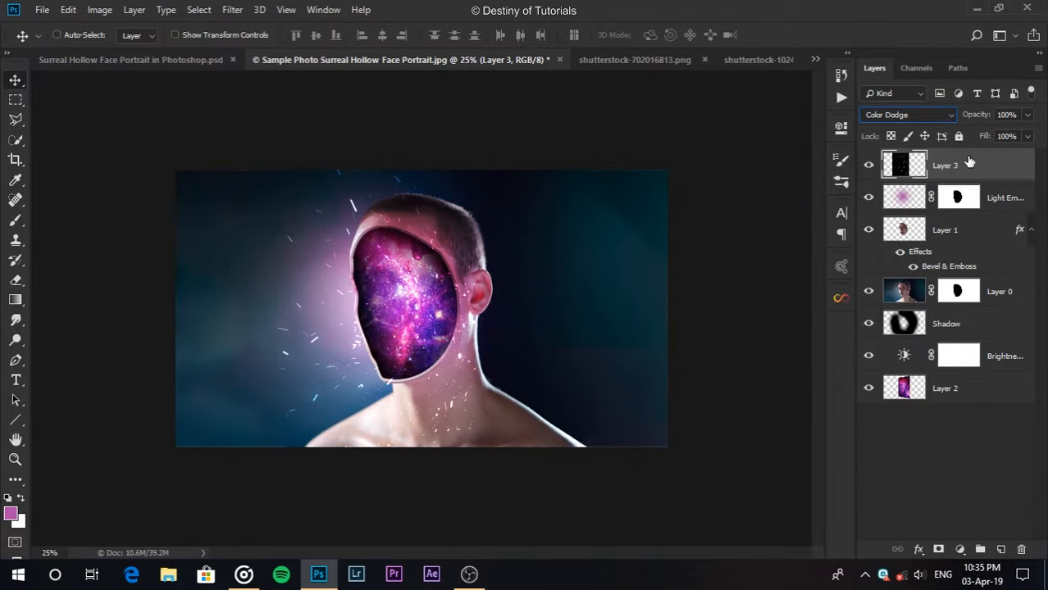
key(ctrl+t)
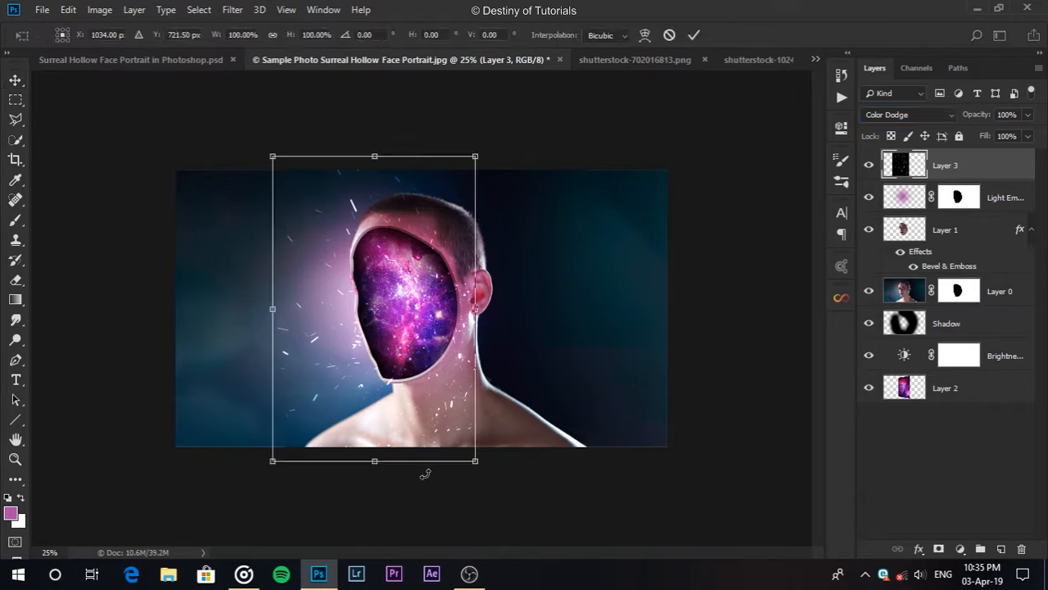
drag(474, 460, 455, 407)
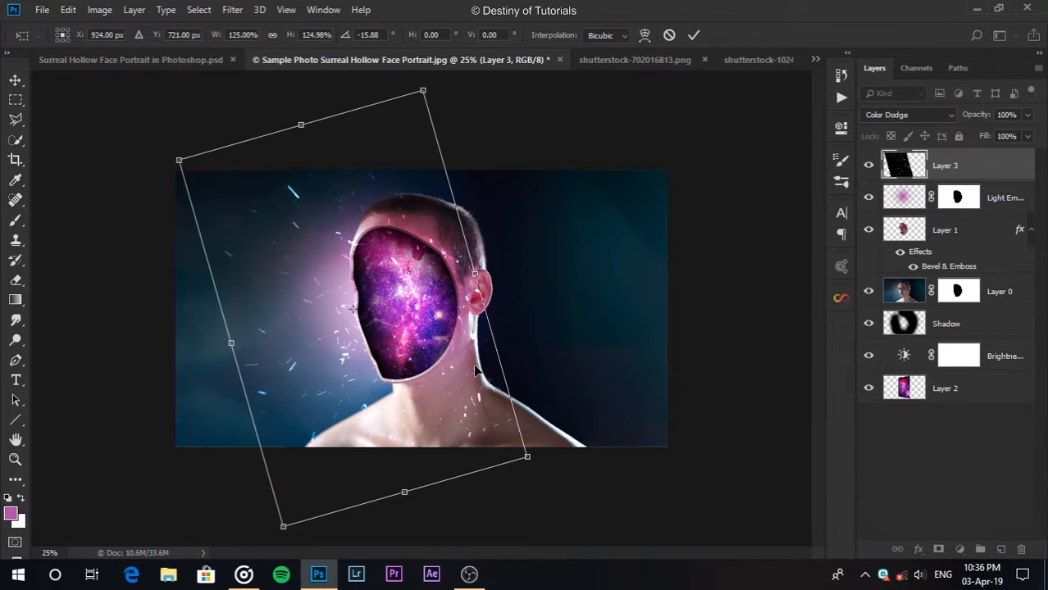
key(Return)
key(ctrl+0)
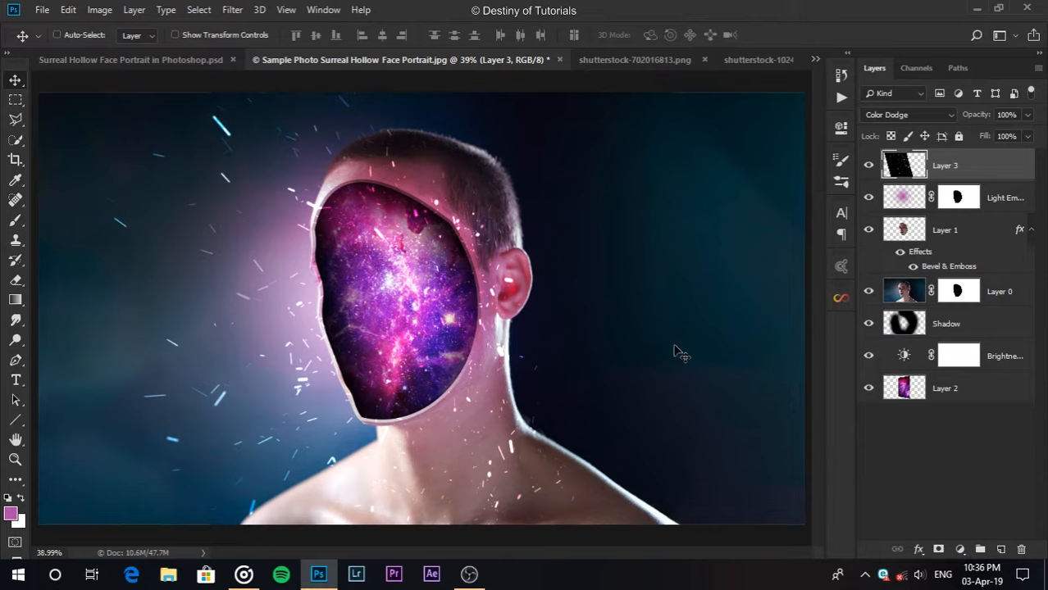
Add a layer mask to the sparks layer and set up a soft black brush with 91% opacity and 89% flow
click(938, 550)
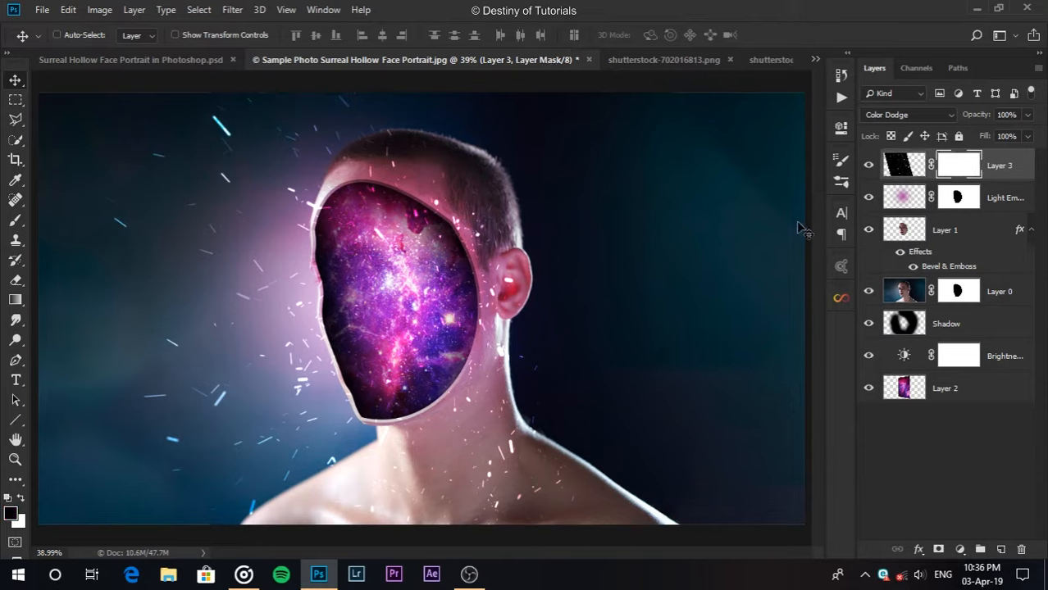
key(b)
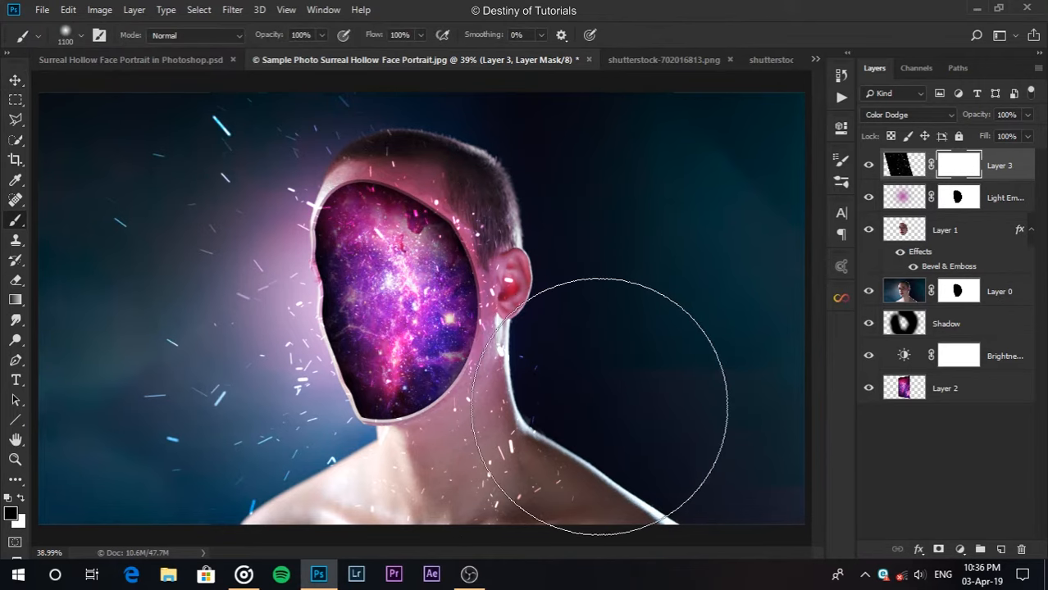
key(bracketleft)
key(bracketleft)
key(bracketleft)
drag(375, 39, 350, 42)
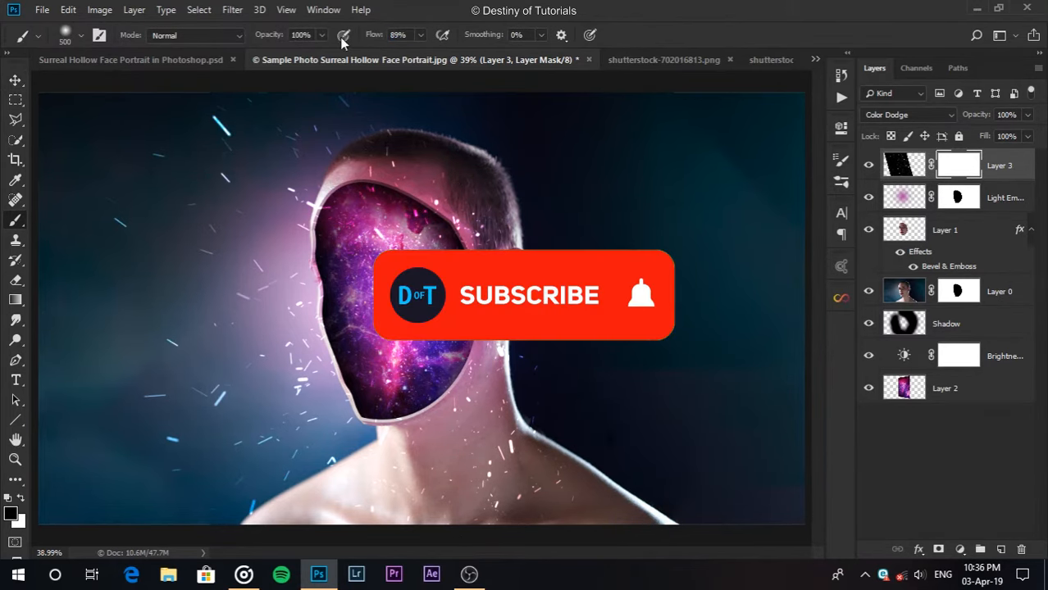
drag(277, 40, 270, 40)
key(bracketleft)
key(bracketleft)
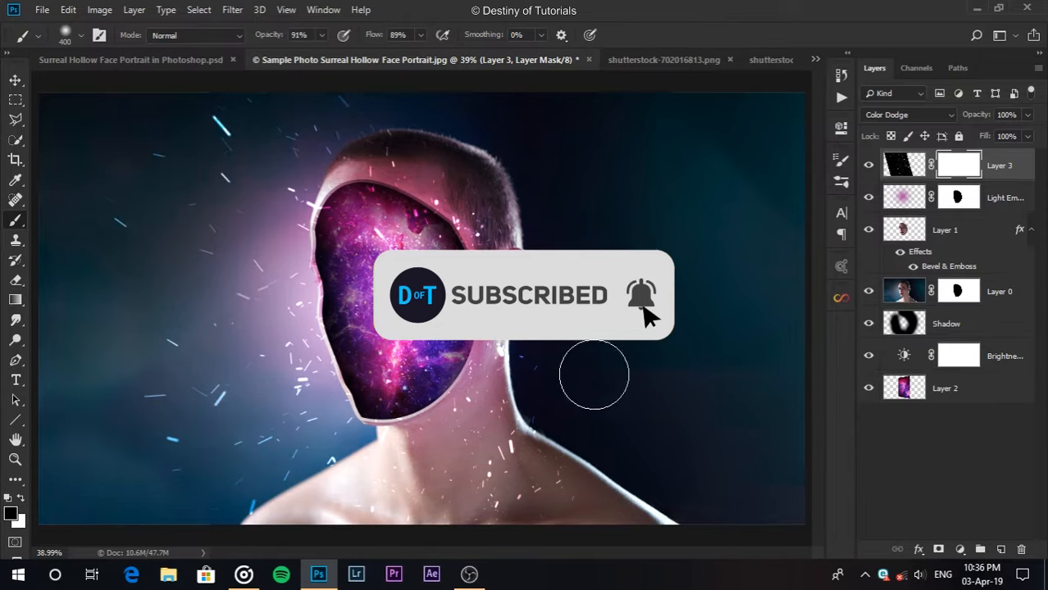
Paint black on the sparks mask at brush size 700 to hide the sparks over the neck, ear and back of the head
key(bracketright)
key(bracketright)
key(bracketright)
key(bracketright)
mouse_move(598, 382)
mouse_down()
mouse_move(538, 533)
mouse_move(509, 459)
mouse_move(566, 405)
mouse_move(573, 222)
mouse_move(496, 145)
mouse_move(543, 176)
mouse_move(596, 340)
mouse_move(413, 168)
mouse_move(409, 105)
mouse_up()
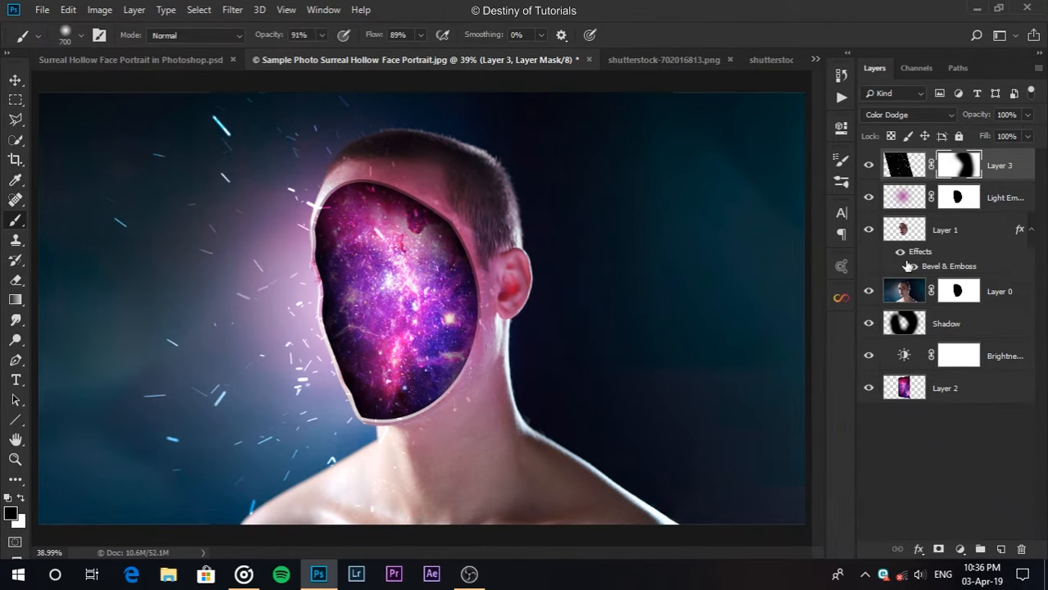
Try painting directly on the sparks layer with the inverted selection of the face opening from Layer 1
ctrl+click(911, 229)
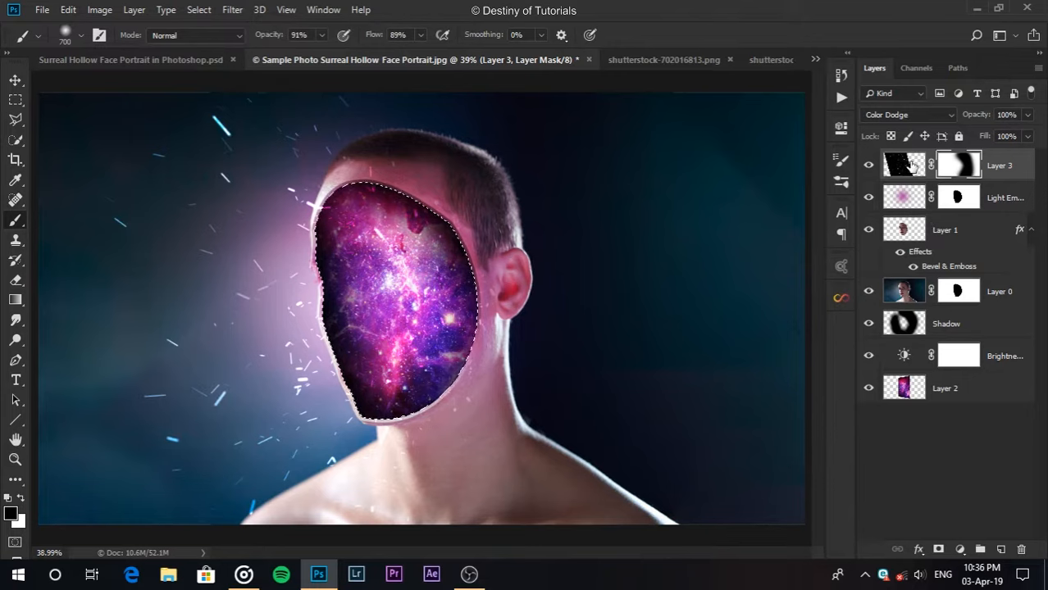
click(908, 163)
key(ctrl+shift+i)
mouse_move(468, 316)
mouse_down()
mouse_move(391, 287)
mouse_move(362, 304)
mouse_move(351, 283)
mouse_move(386, 315)
mouse_up()
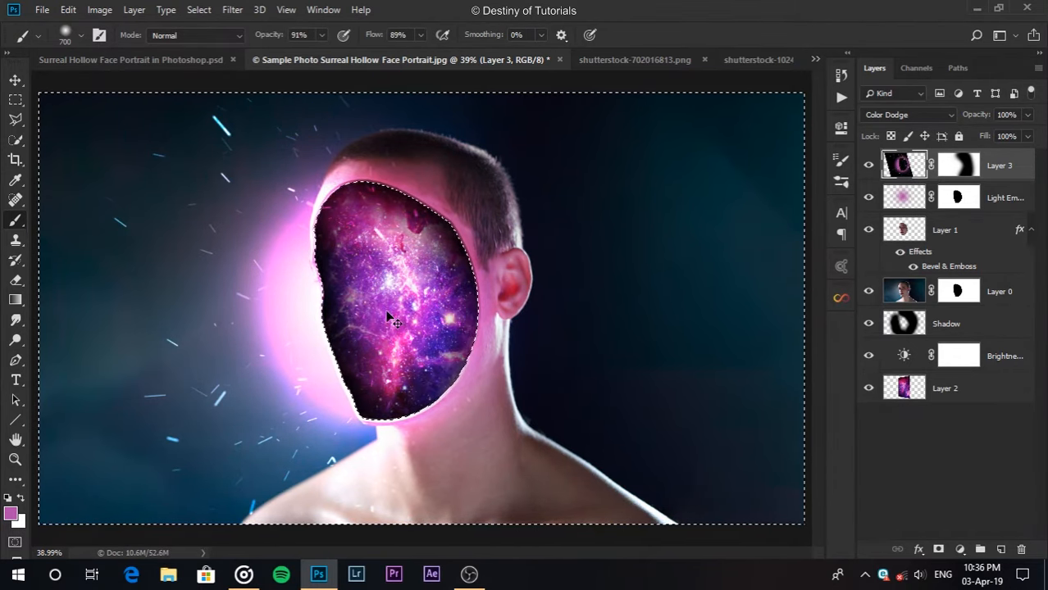
Undo the purple brush strokes on the sparks layer and the inversion of the face selection
key(ctrl+alt+z)
key(ctrl+alt+z)
key(ctrl+alt+z)
key(ctrl+alt+z)
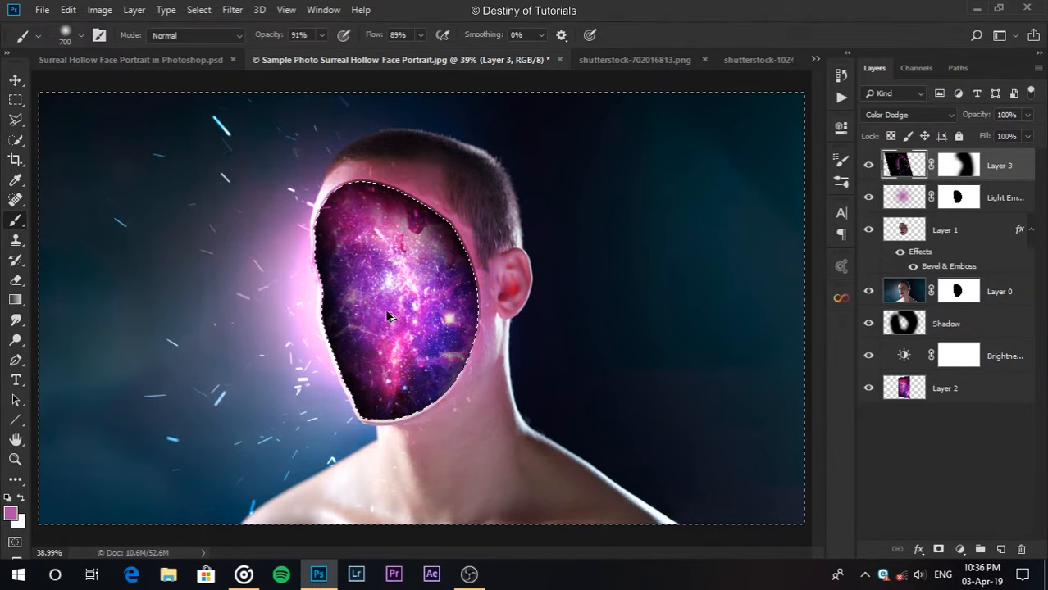
key(ctrl+alt+z)
key(ctrl+alt+z)
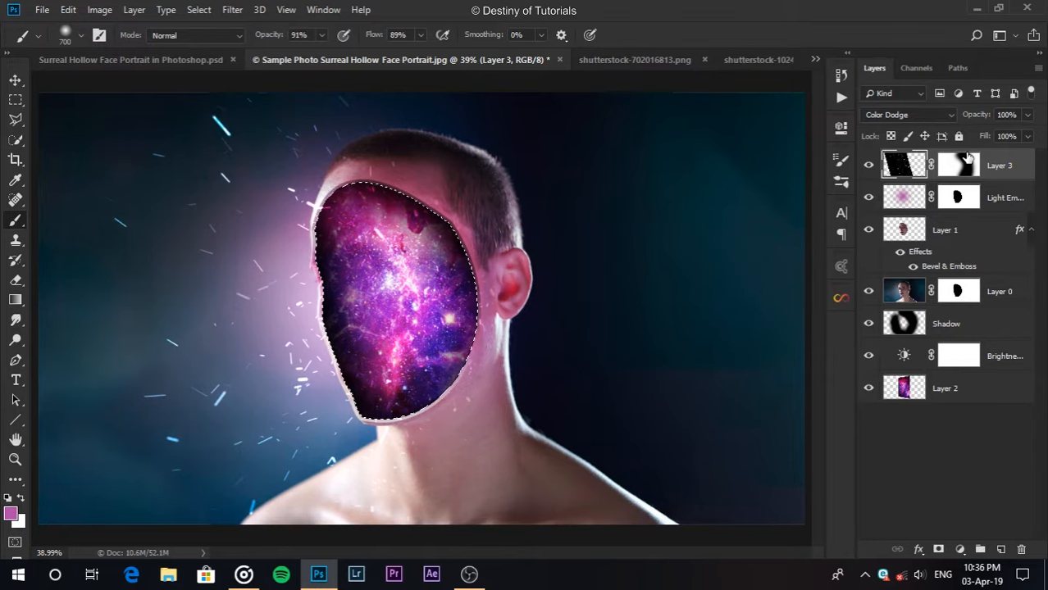
Try masking out the sparks inside the face opening on the sparks layer's mask, and clear the selection
click(968, 158)
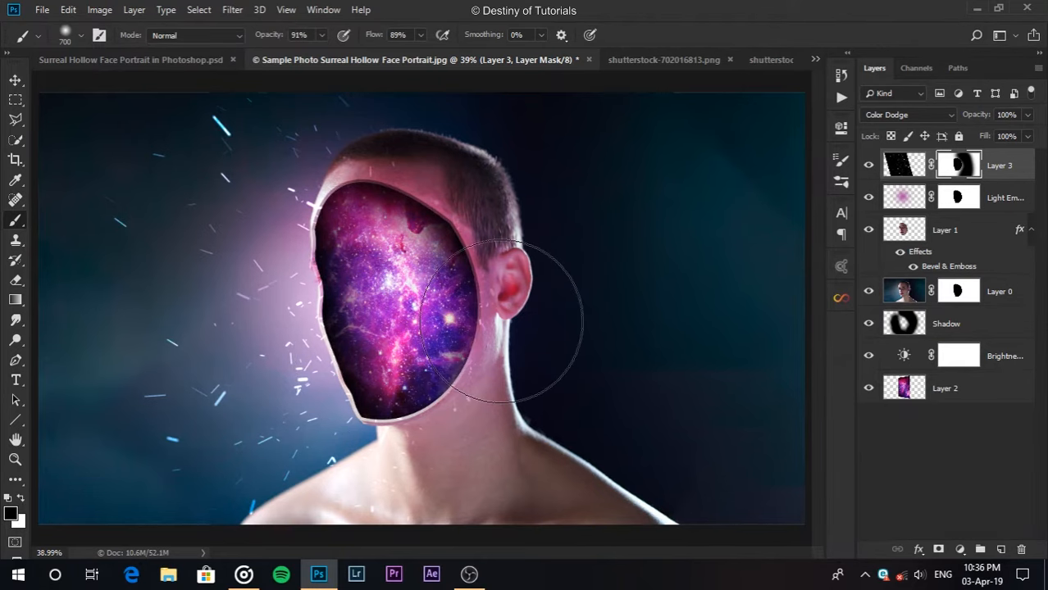
ctrl+click(957, 180)
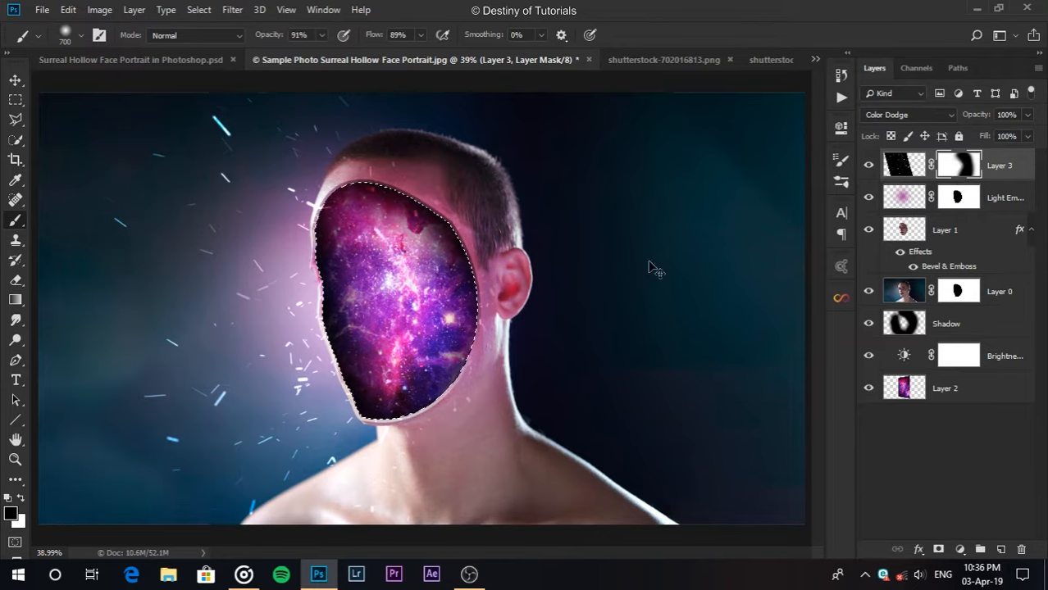
key(ctrl+d)
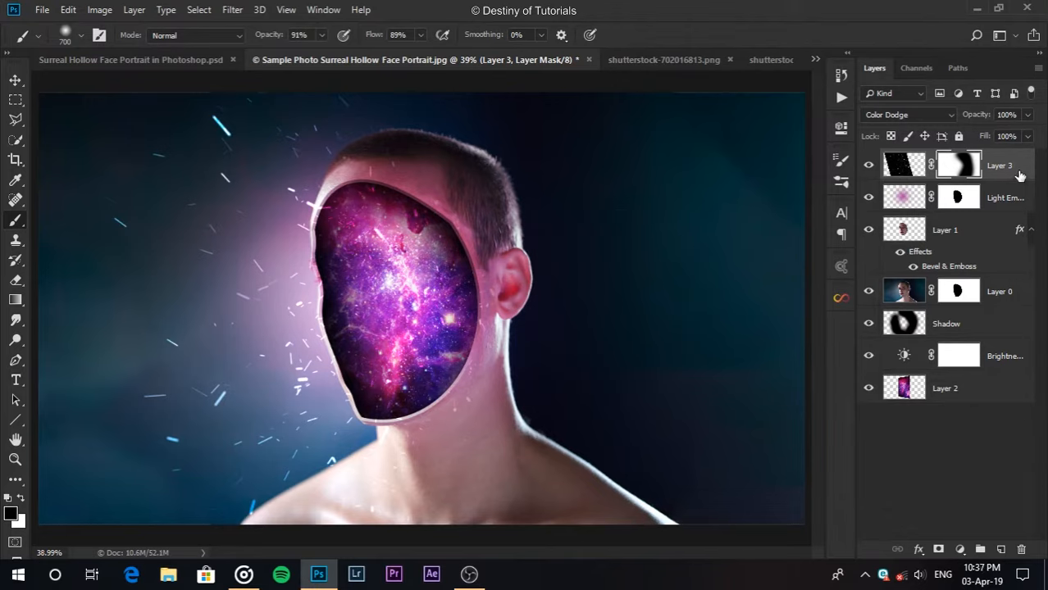
Stamp all visible layers into a new layer above the sparks layer and rename it Snapshot
key(ctrl+2)
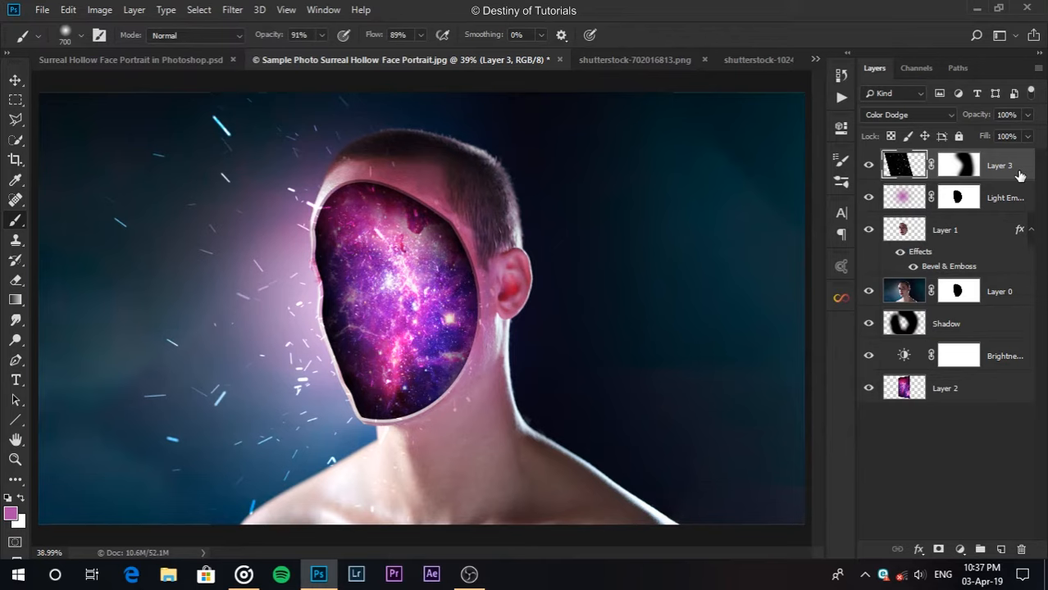
key(ctrl+shift+alt+e)
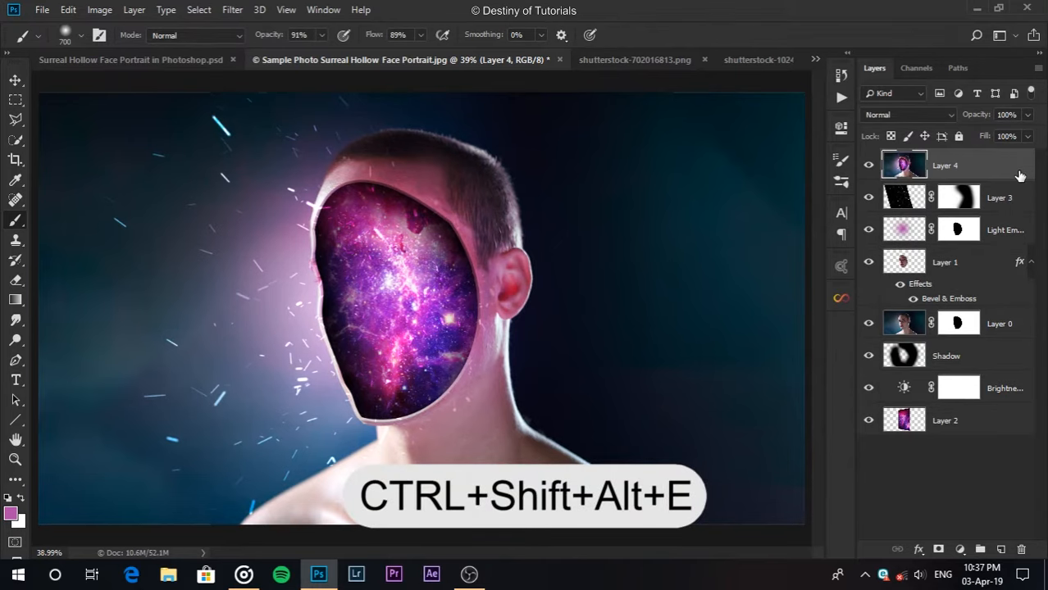
double_click(947, 166)
text(Snapshot)
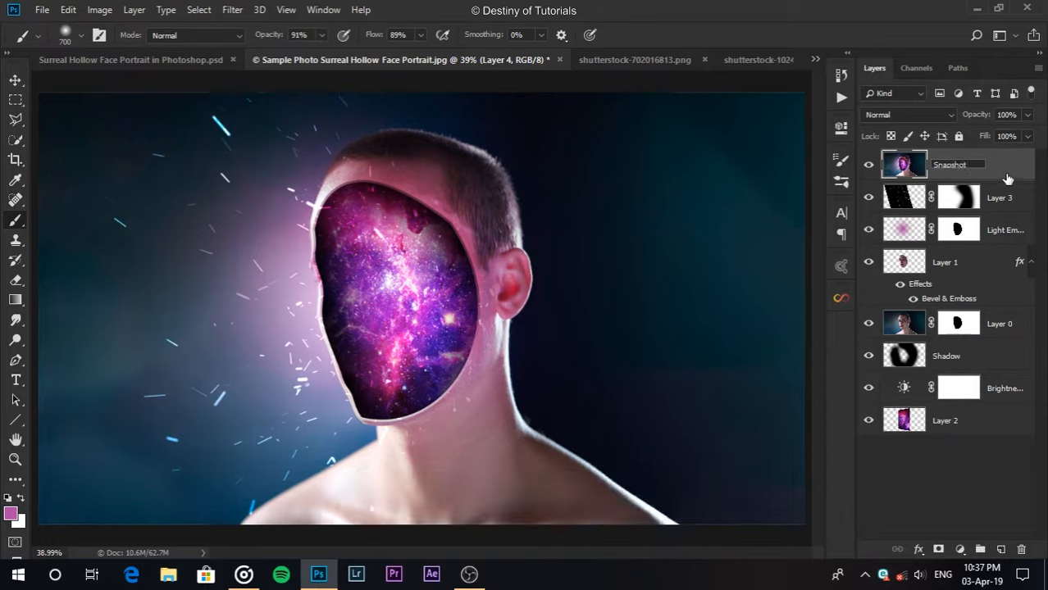
key(Return)
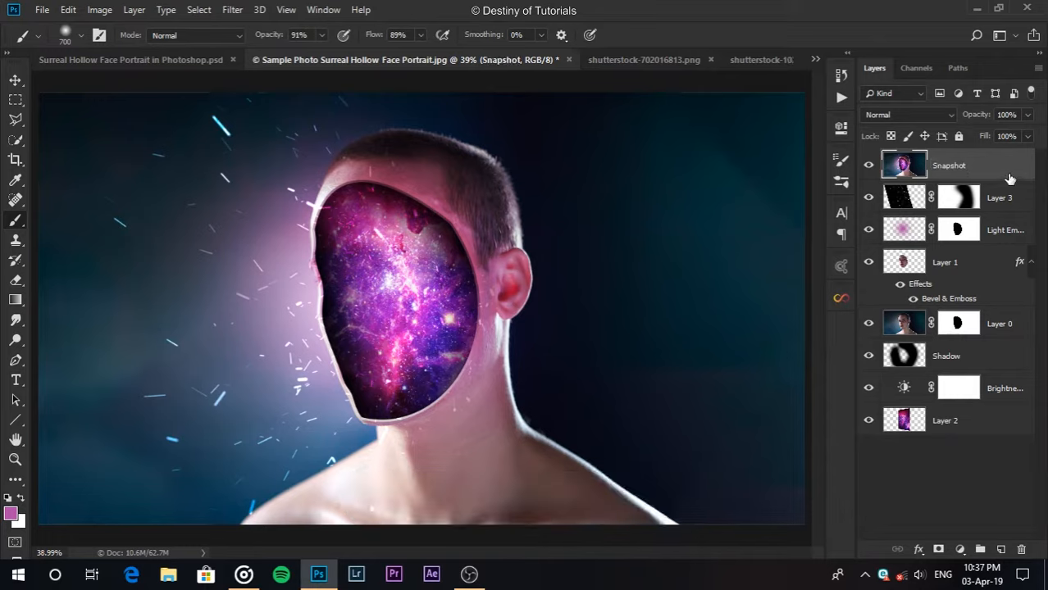
Start a free transform of the Snapshot layer
key(ctrl+t)
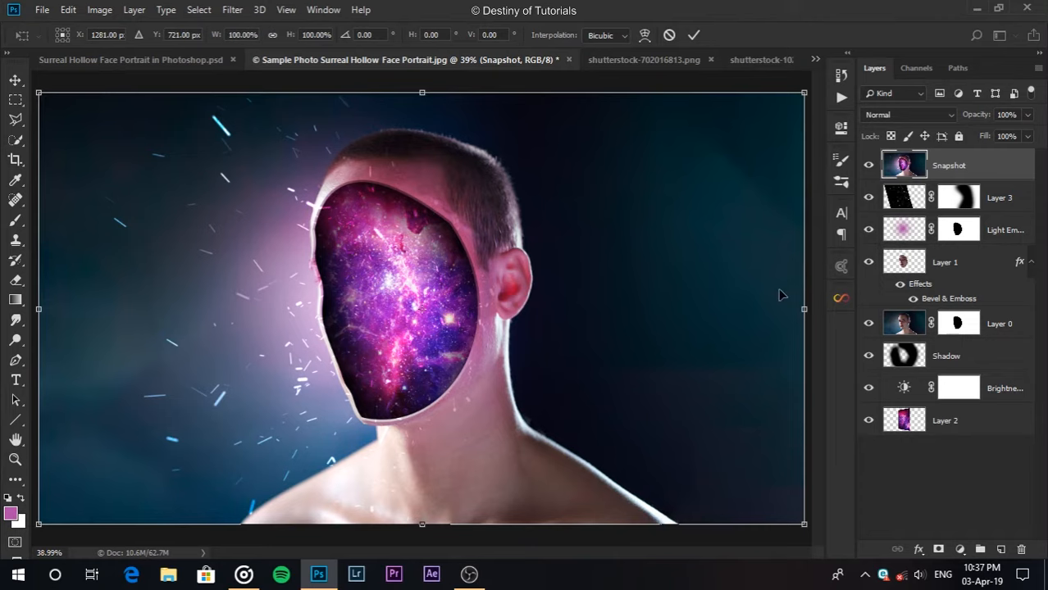
scroll(779, 295, down, 3)
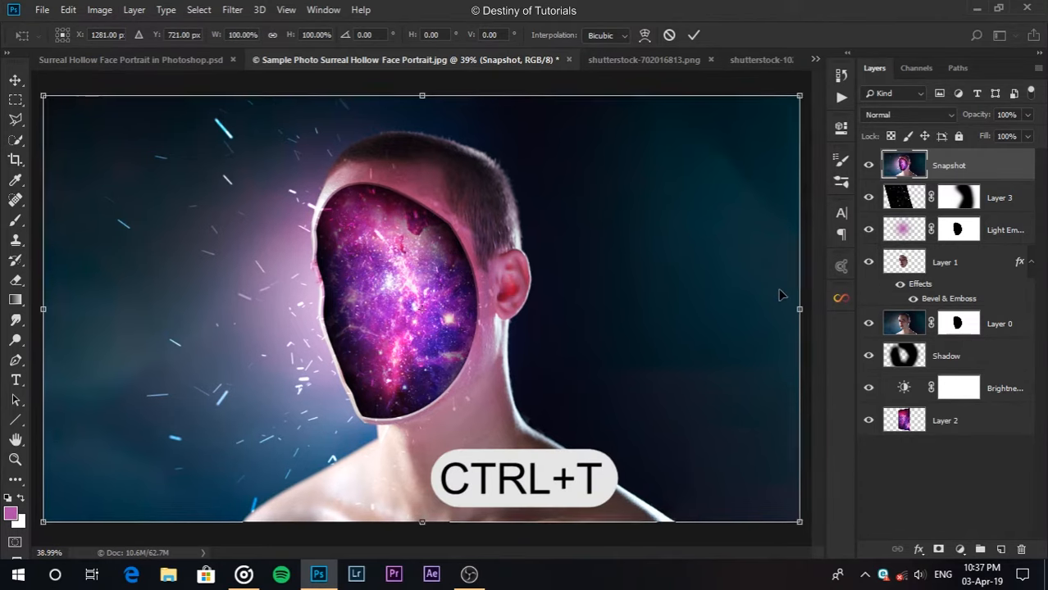